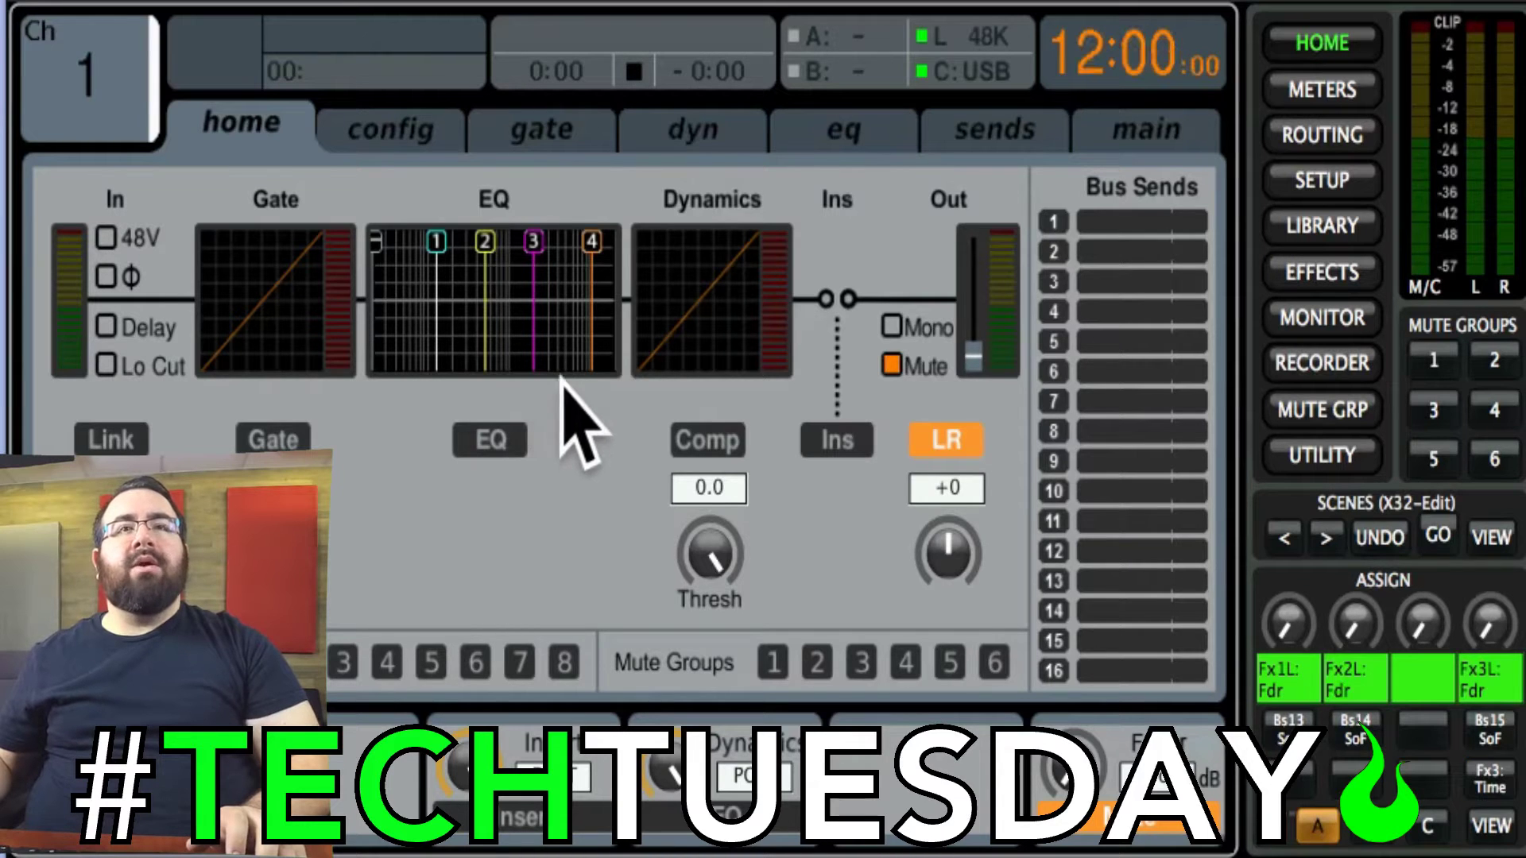
Patch channel inputs 1–32 from AES50 A1-8, A9-16, A17-24 and A25-32.
{"action": "left_click", "coordinate": [1319, 141]}
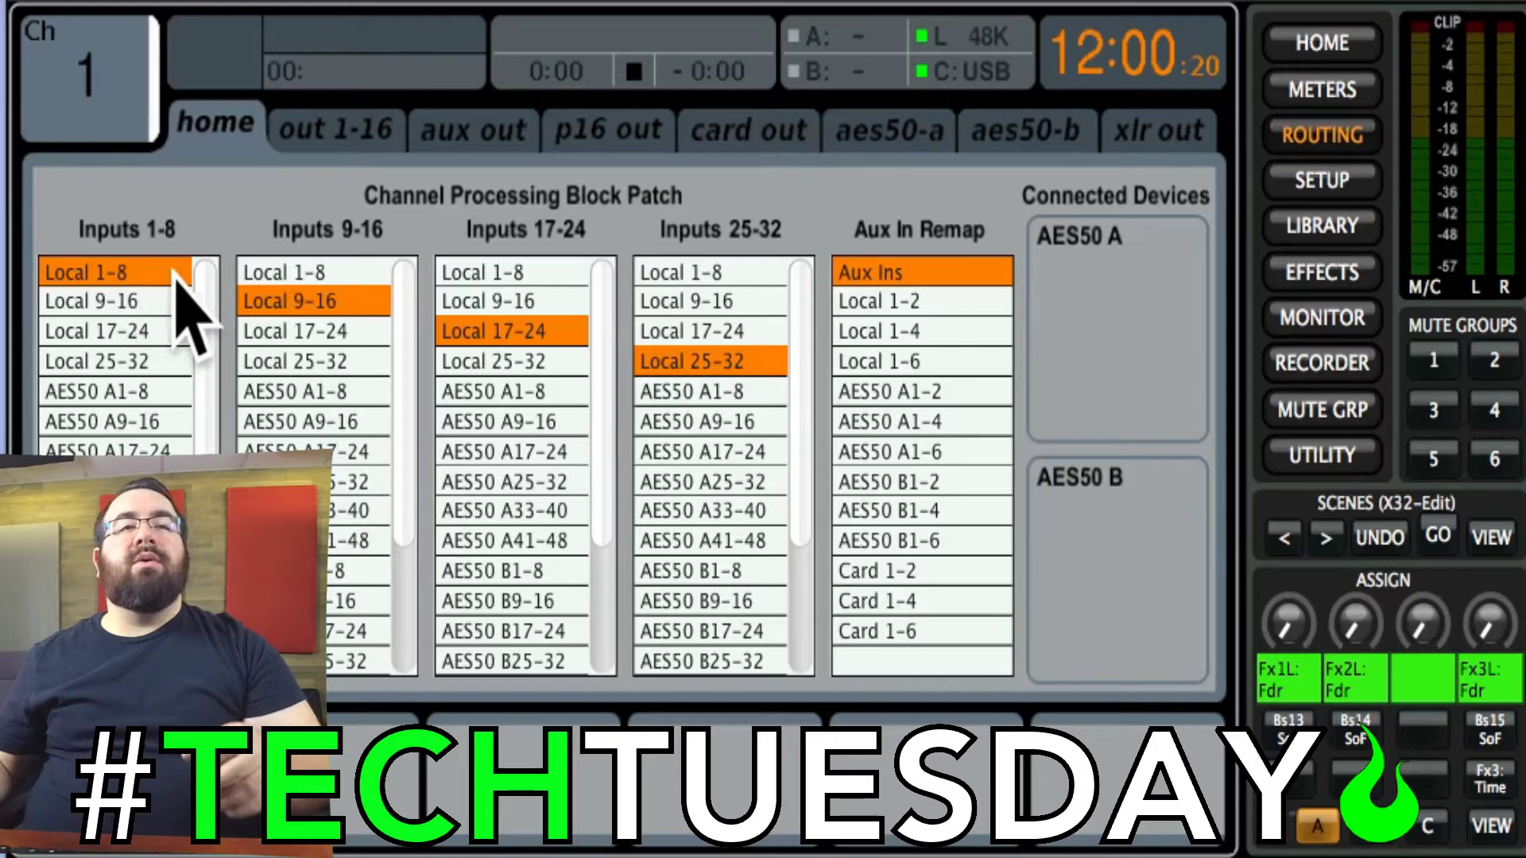
{"action": "left_click", "coordinate": [126, 393]}
{"action": "left_click", "coordinate": [274, 424]}
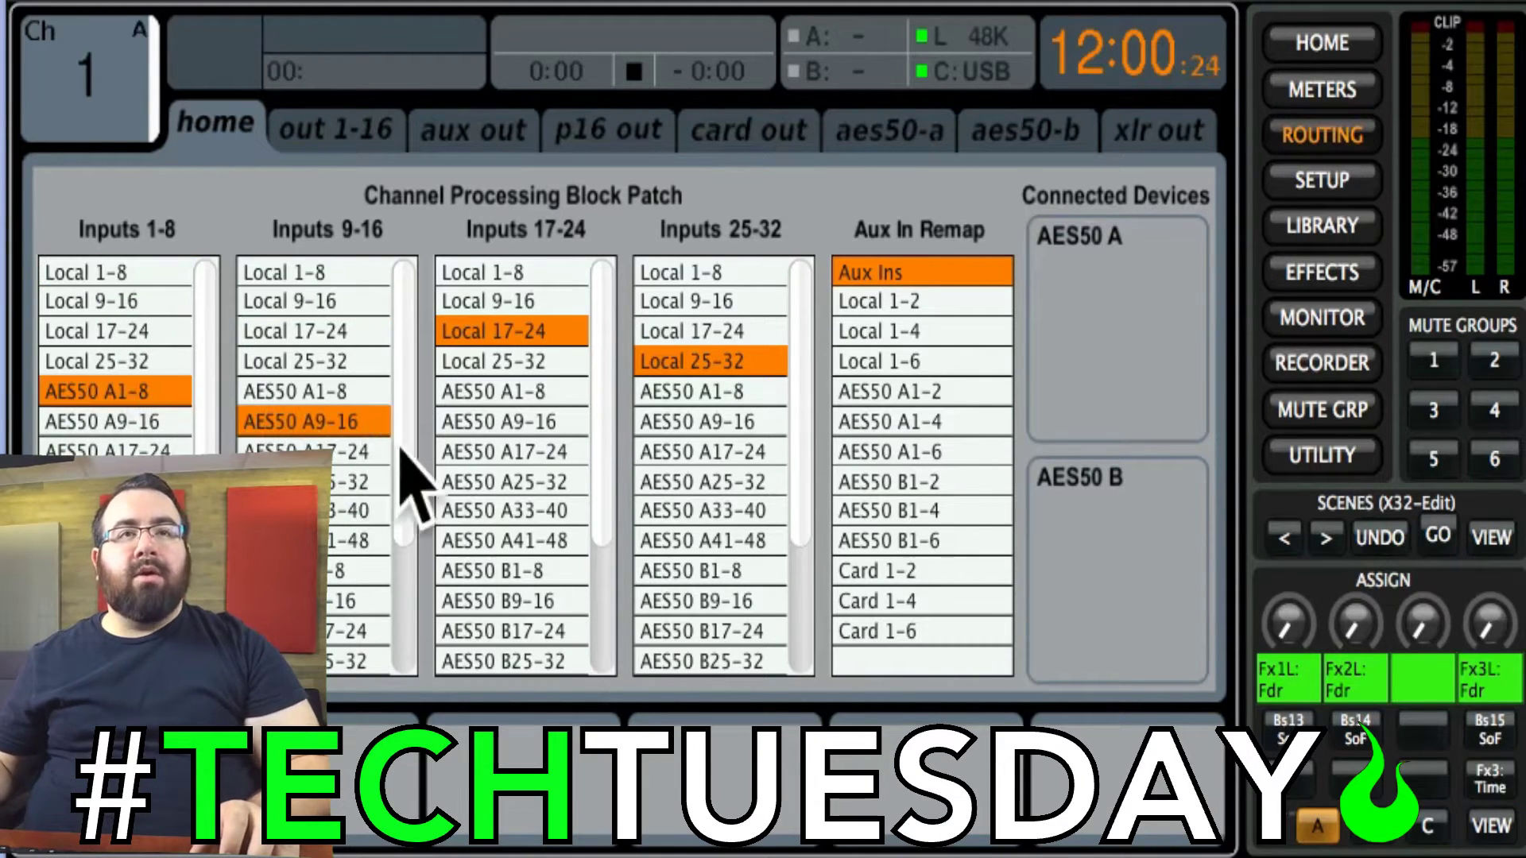
{"action": "left_click", "coordinate": [494, 451]}
{"action": "left_click", "coordinate": [704, 482]}
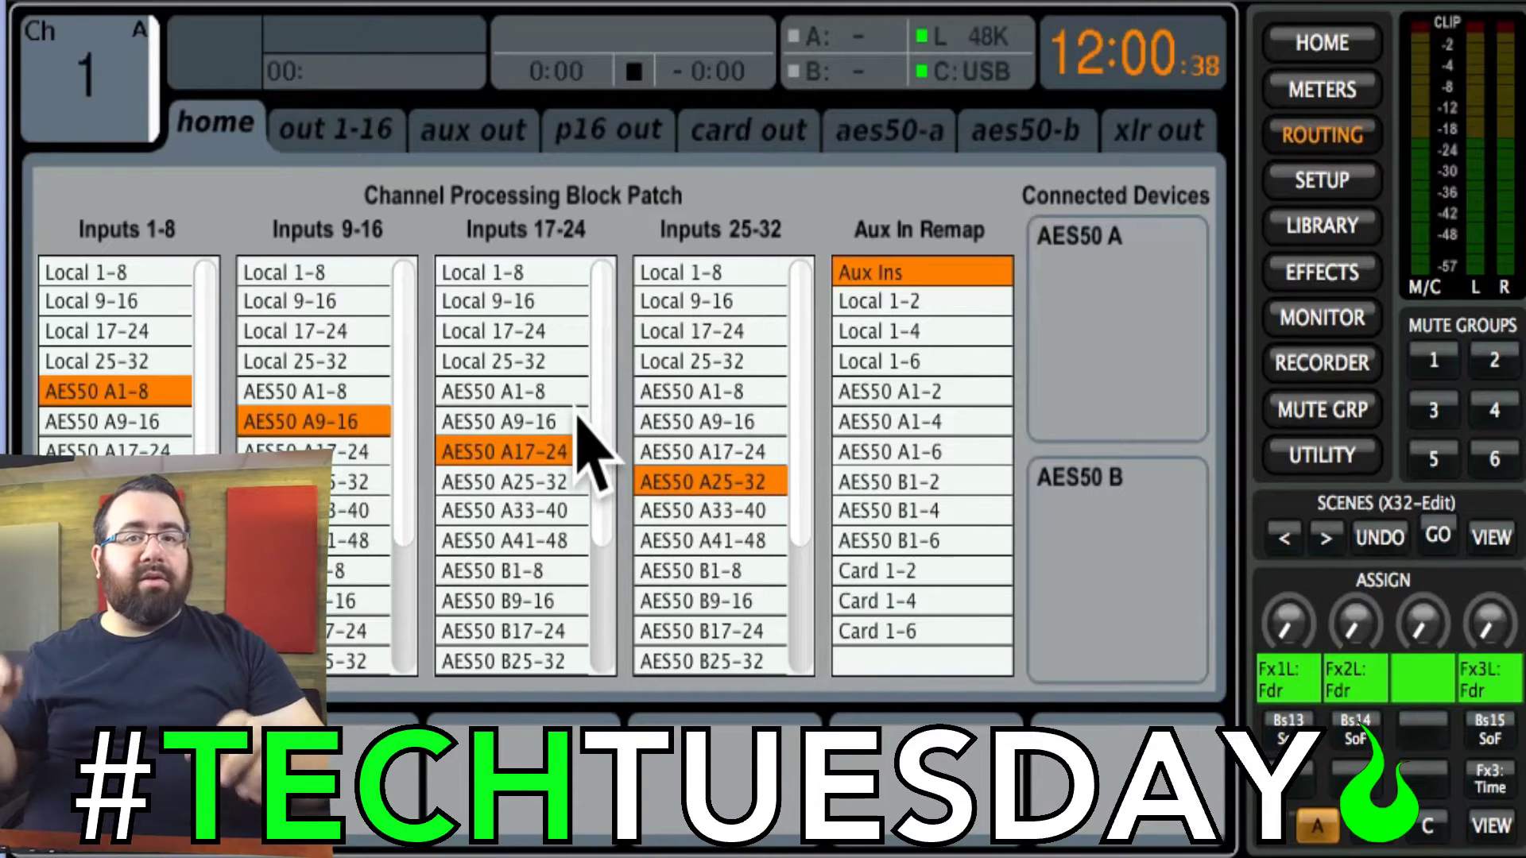
{"action": "left_click", "coordinate": [730, 147]}
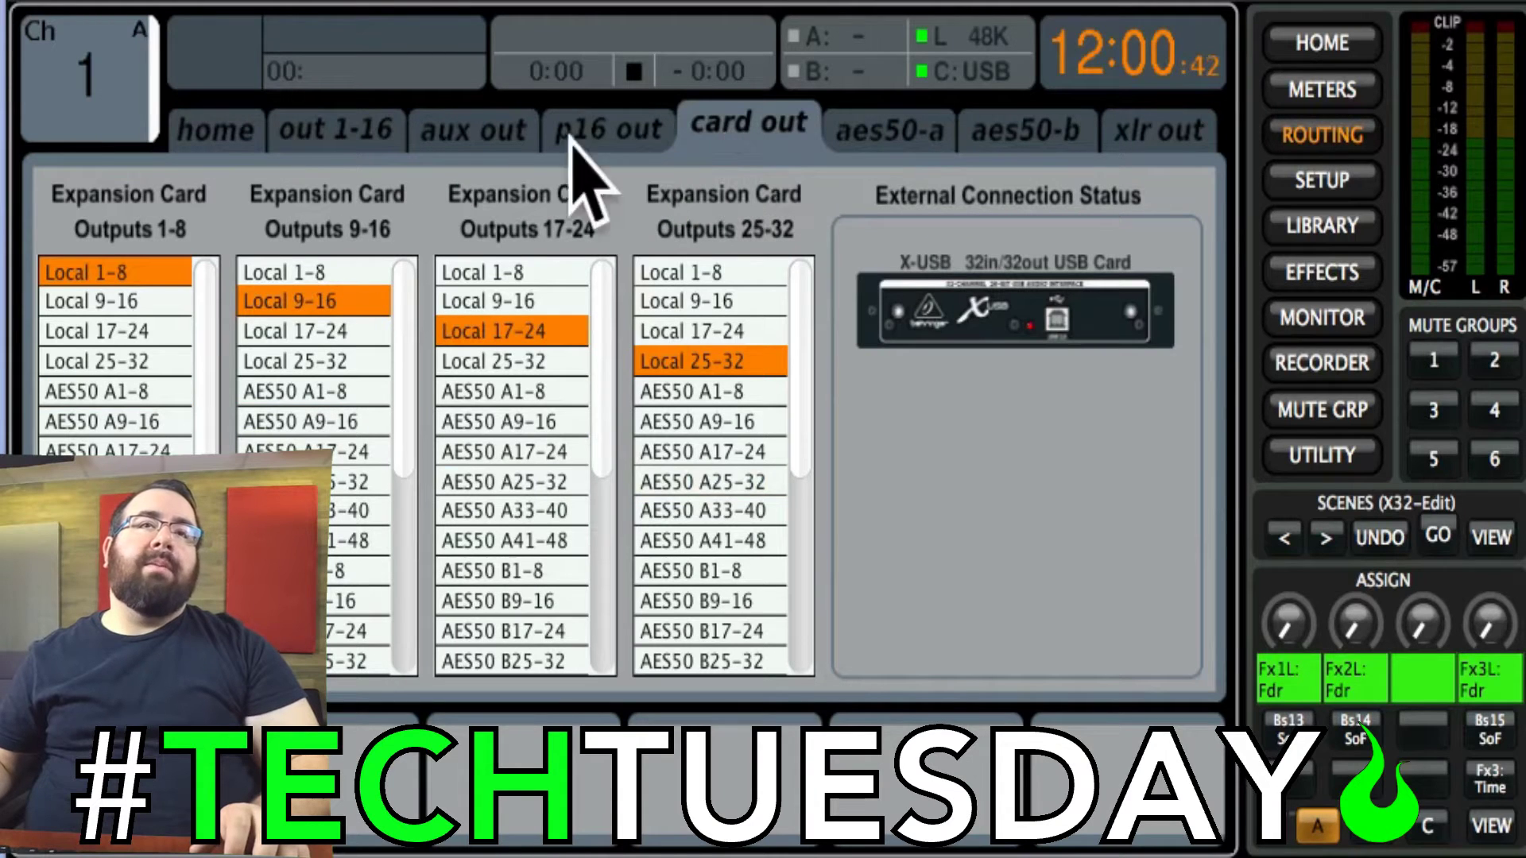
Feed expansion card outputs 1–32 from AES50 A1-8, A9-16, A17-24 and A25-32.
{"action": "left_click", "coordinate": [225, 134]}
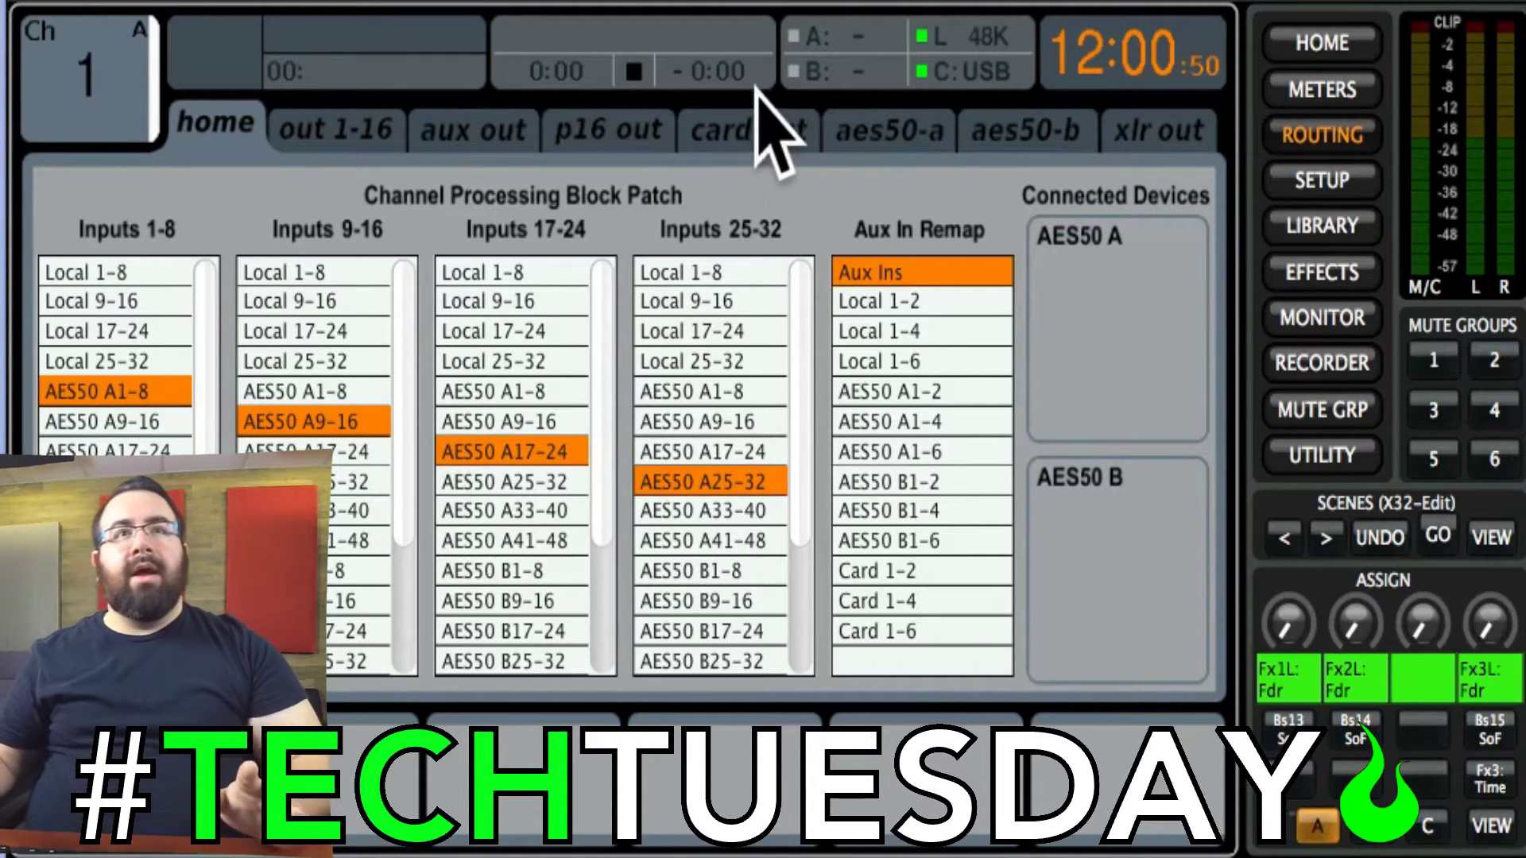
{"action": "left_click", "coordinate": [740, 123]}
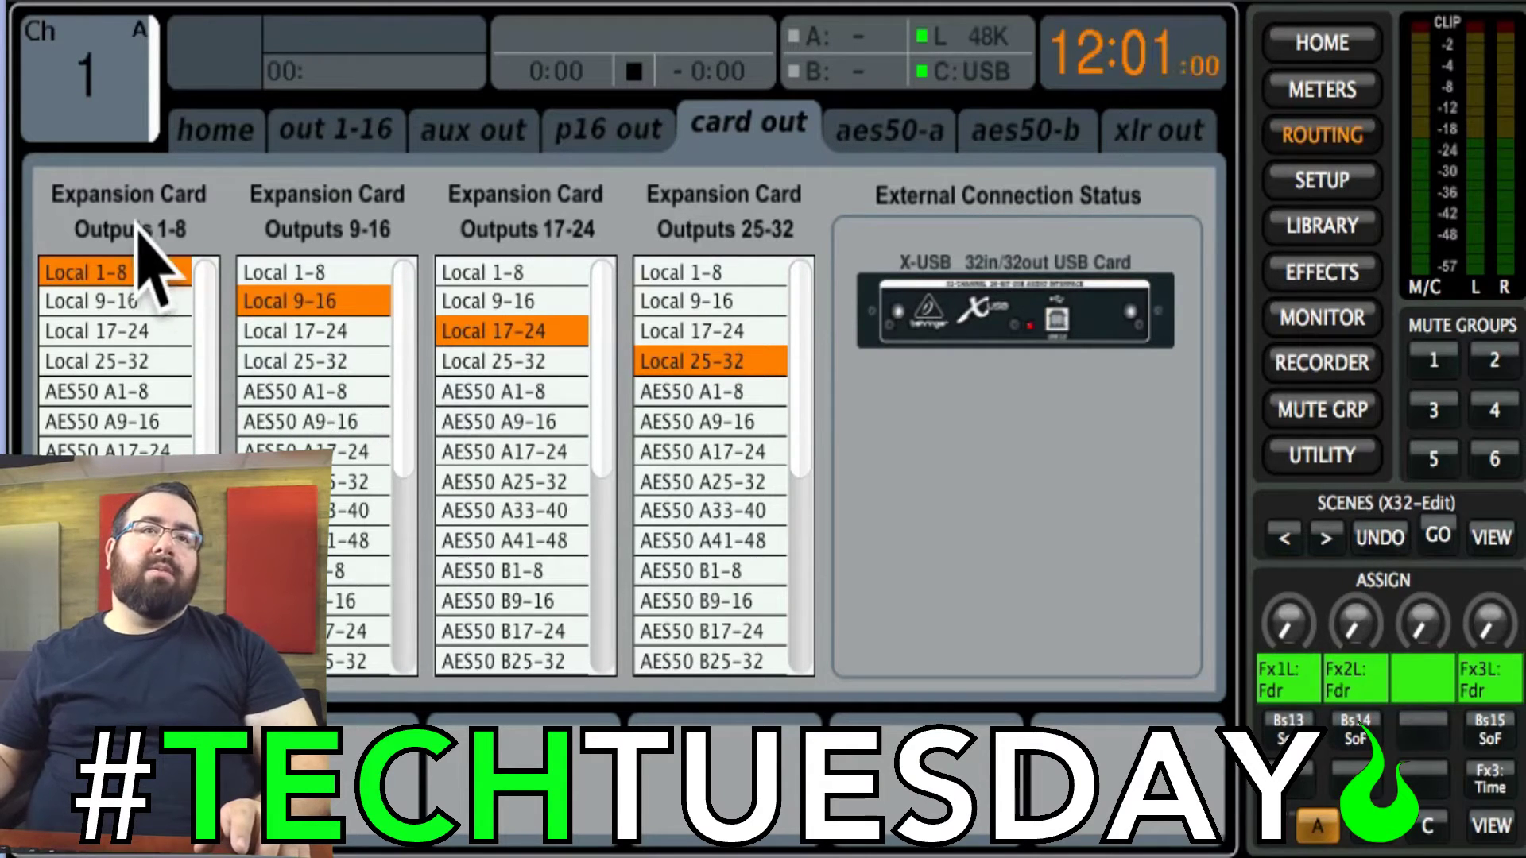
{"action": "left_click", "coordinate": [119, 394]}
{"action": "left_click", "coordinate": [262, 419]}
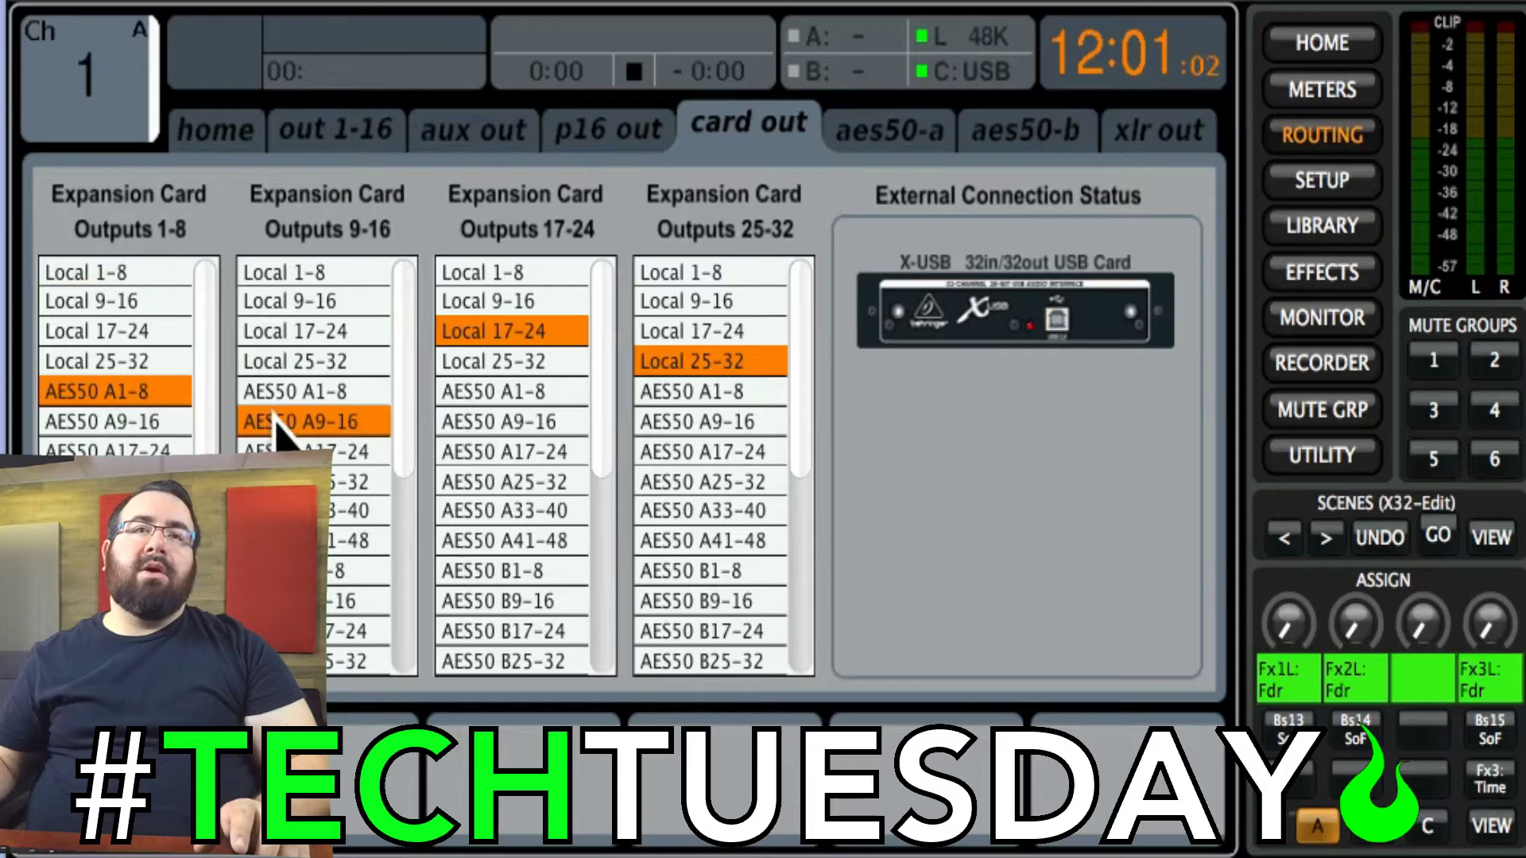
{"action": "left_click", "coordinate": [513, 453]}
{"action": "left_click", "coordinate": [695, 481]}
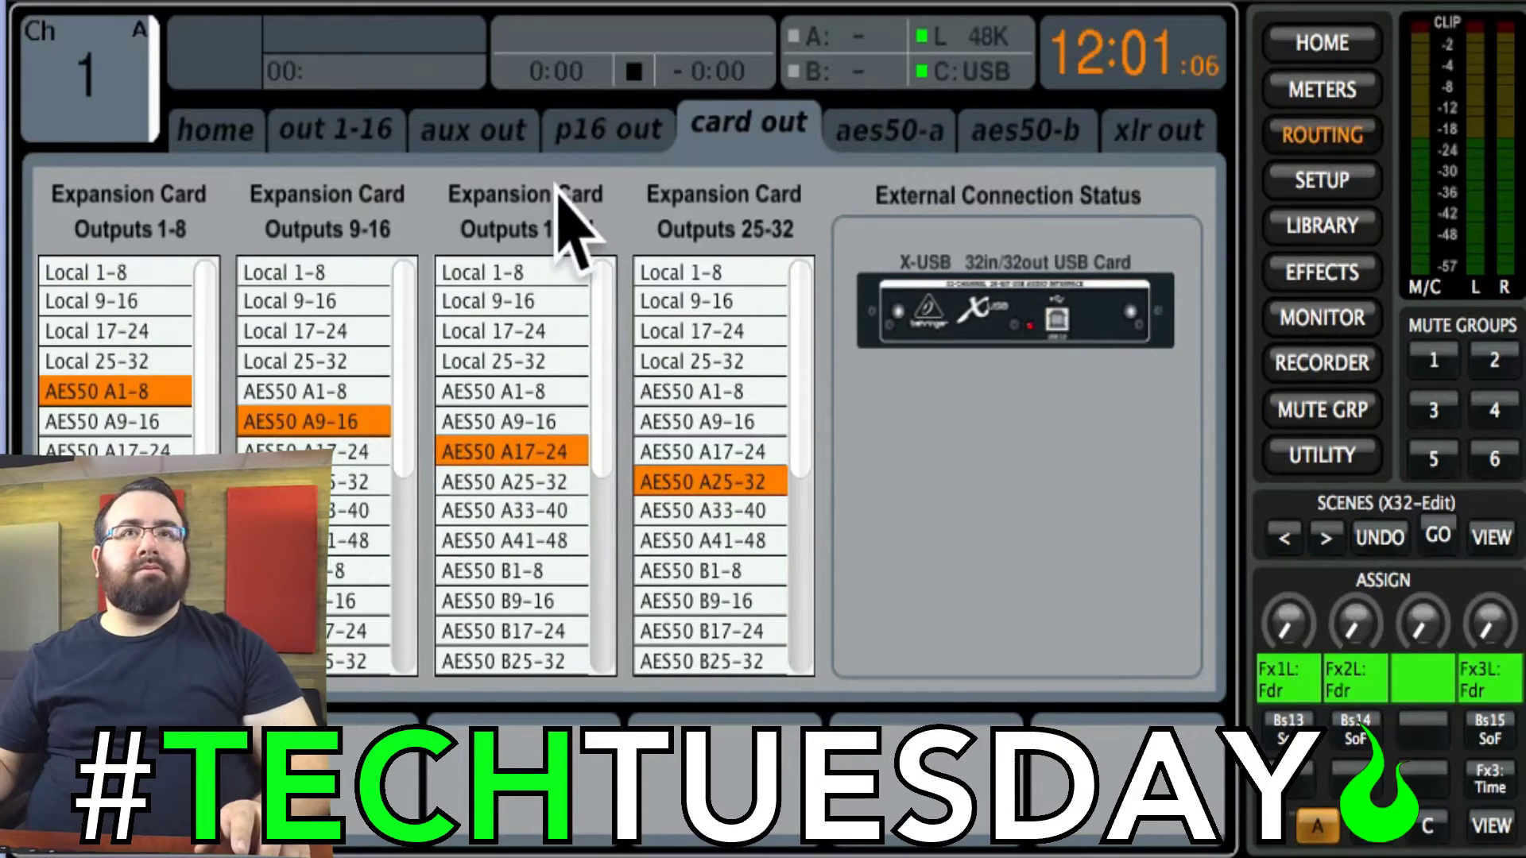
Route AES50 A1-8 through A25-32 to AES50 A outputs 17-24, 25-32, 33-40 and 41-48.
{"action": "left_click", "coordinate": [906, 131]}
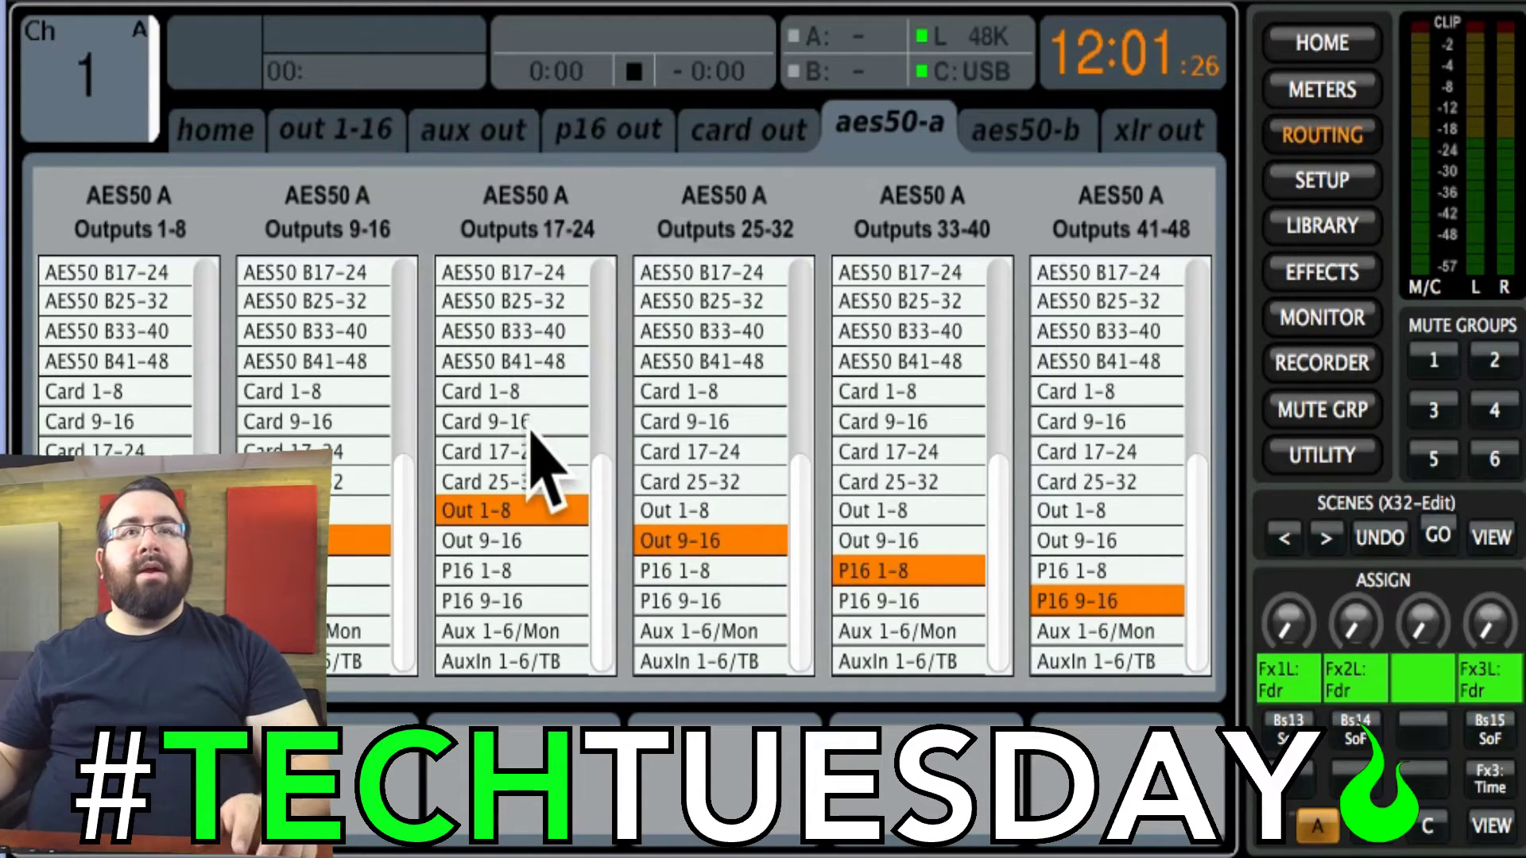
{"action": "scroll", "coordinate": [525, 437], "scroll_direction": "up", "scroll_amount": 4}
{"action": "scroll", "coordinate": [687, 445], "scroll_direction": "up", "scroll_amount": 4}
{"action": "scroll", "coordinate": [867, 437], "scroll_direction": "up", "scroll_amount": 4}
{"action": "scroll", "coordinate": [1073, 473], "scroll_direction": "up", "scroll_amount": 4}
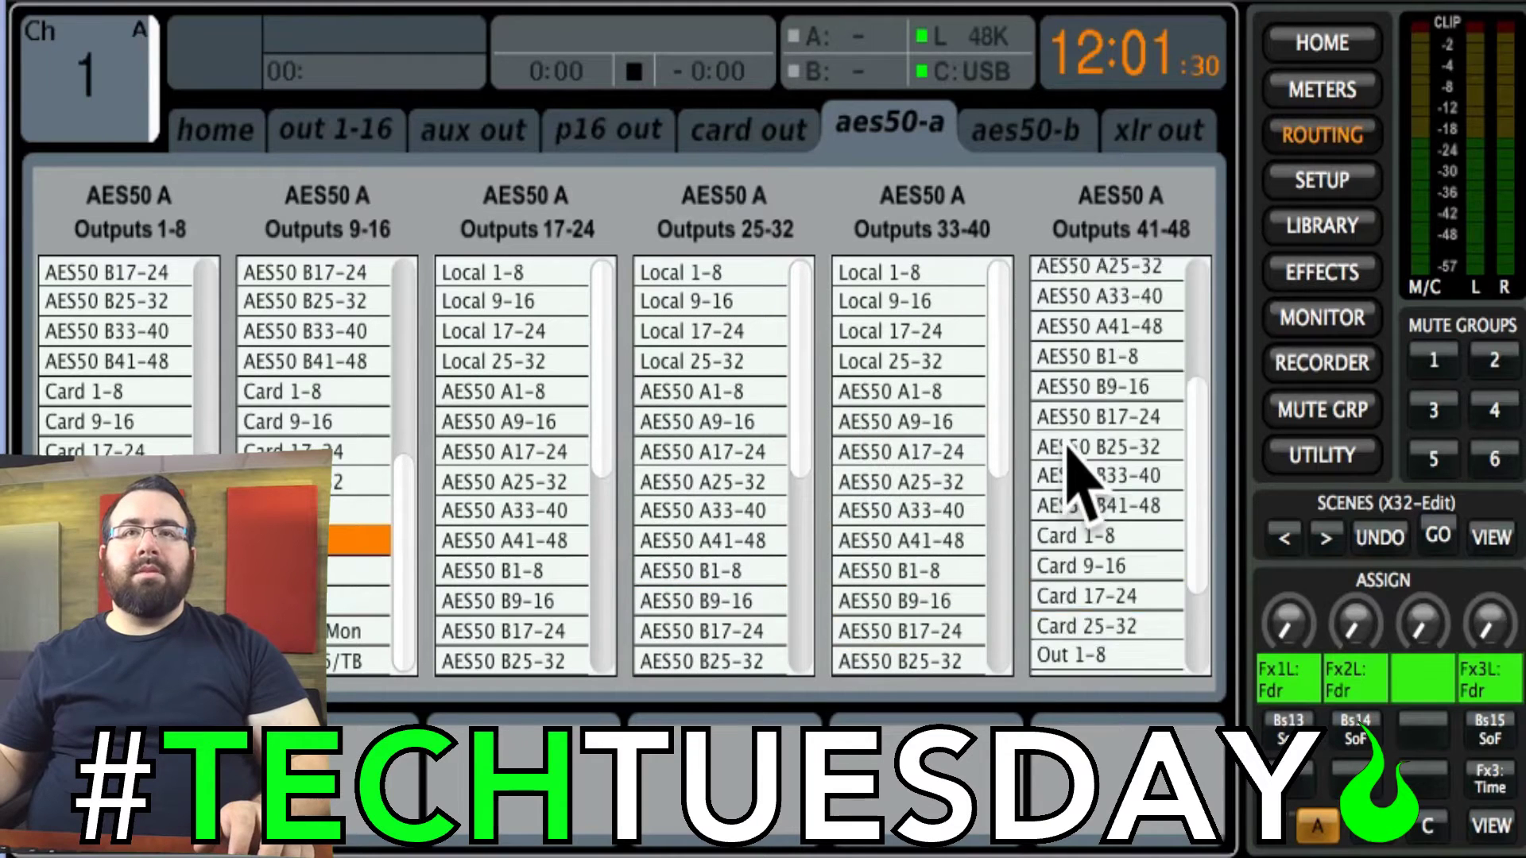
{"action": "left_click", "coordinate": [505, 392]}
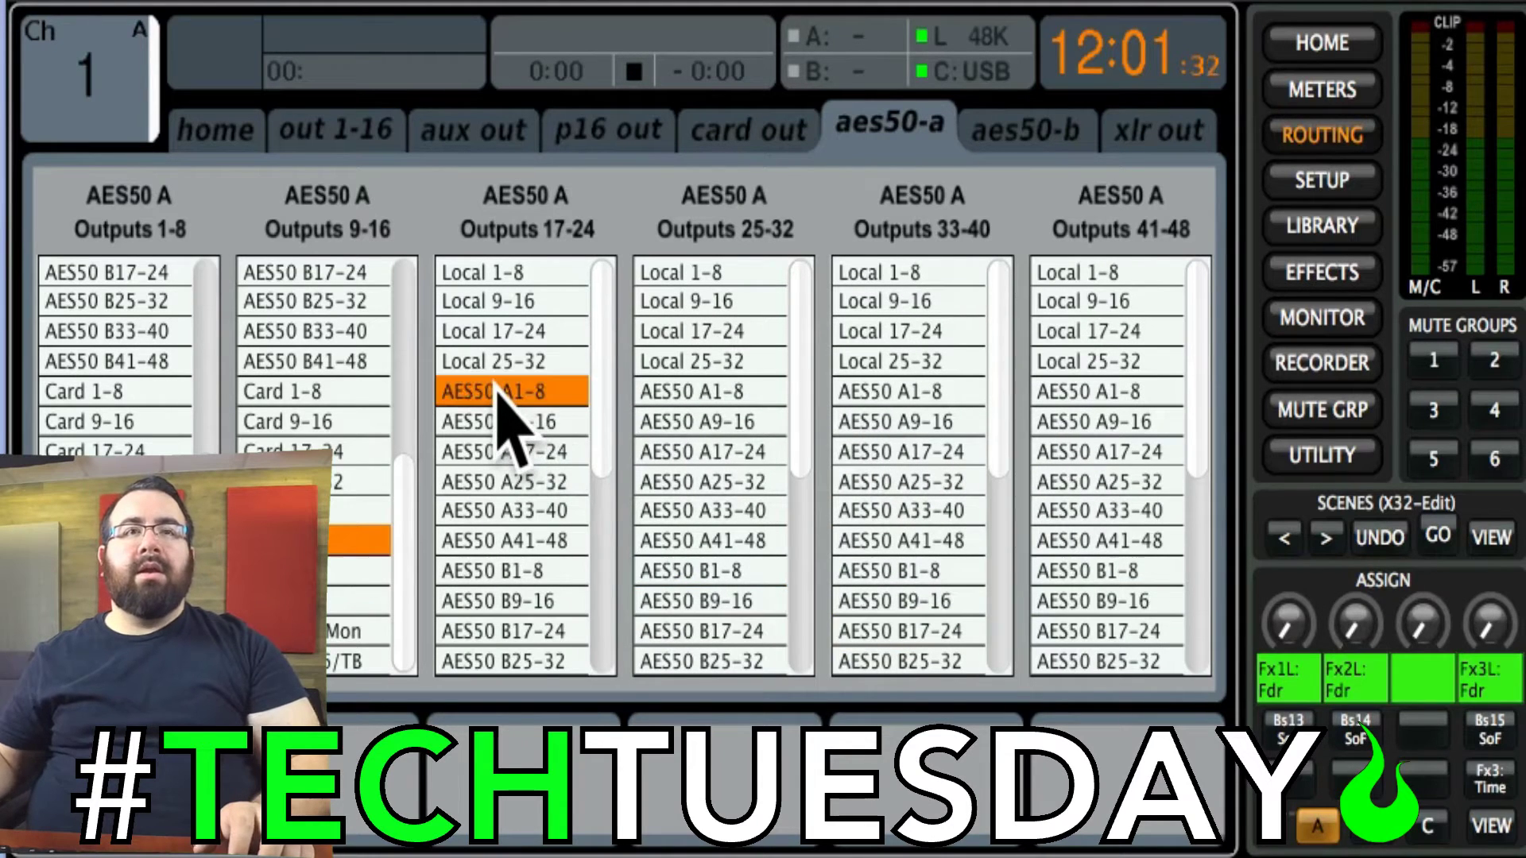
{"action": "left_click", "coordinate": [698, 425]}
{"action": "left_click", "coordinate": [898, 451]}
{"action": "left_click", "coordinate": [1089, 481]}
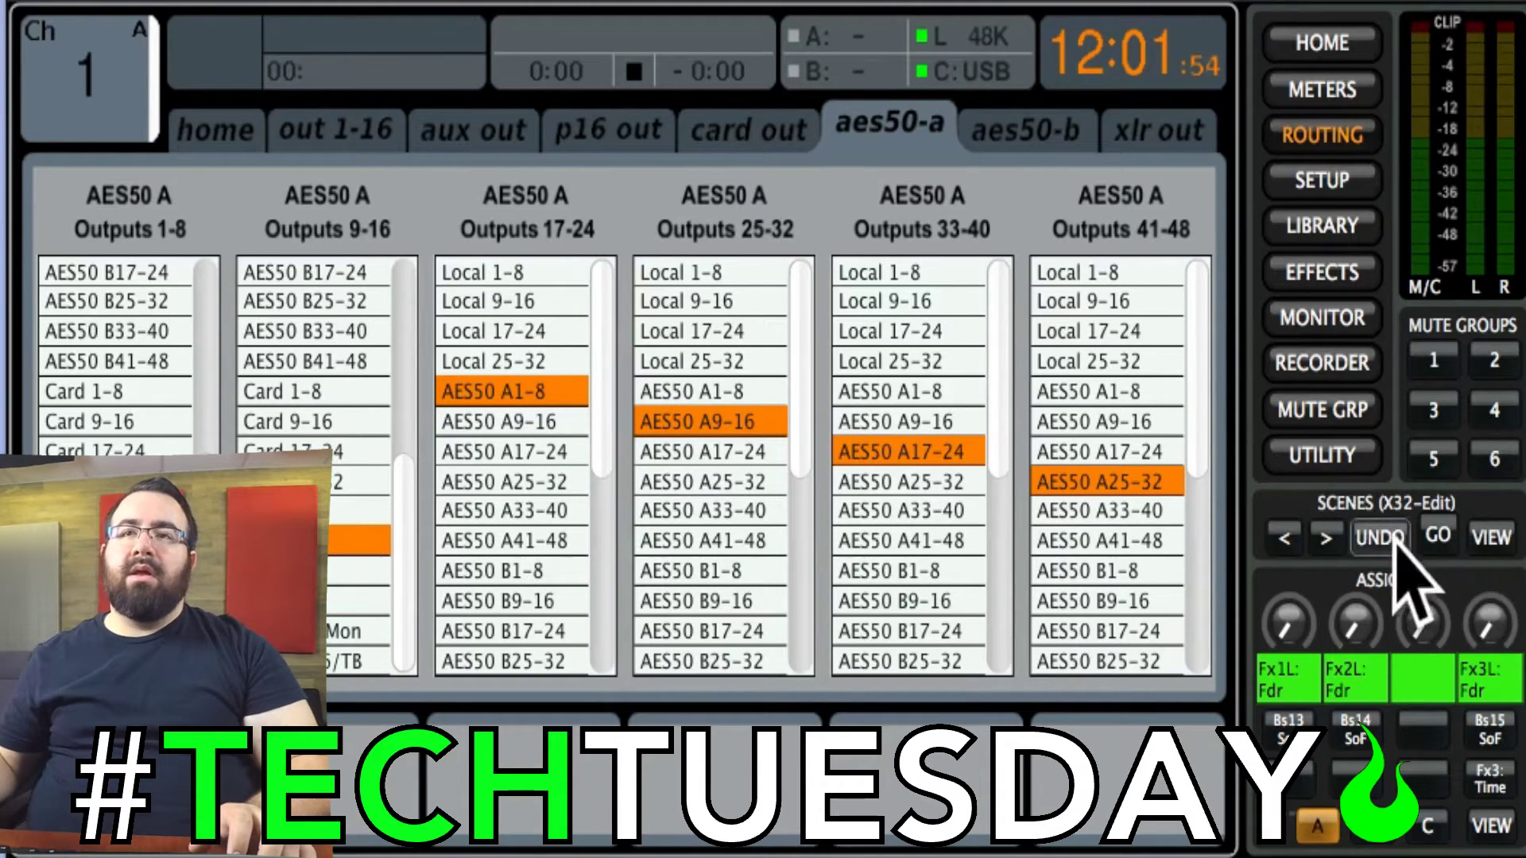
{"action": "left_click", "coordinate": [1491, 539]}
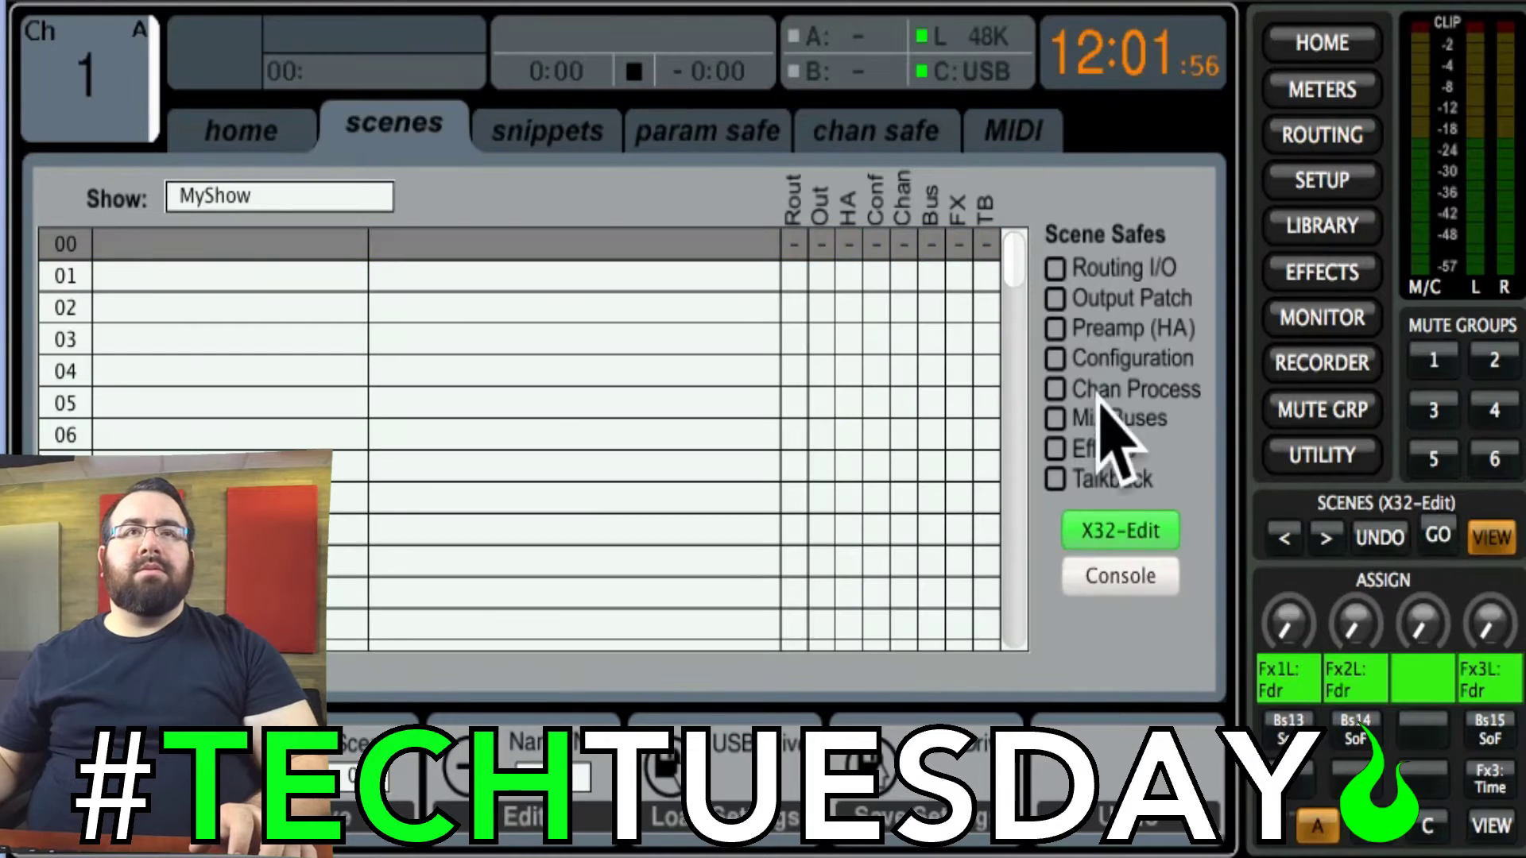
Switch from the MyShow scene list to the Snippets page.
{"action": "left_click", "coordinate": [563, 123]}
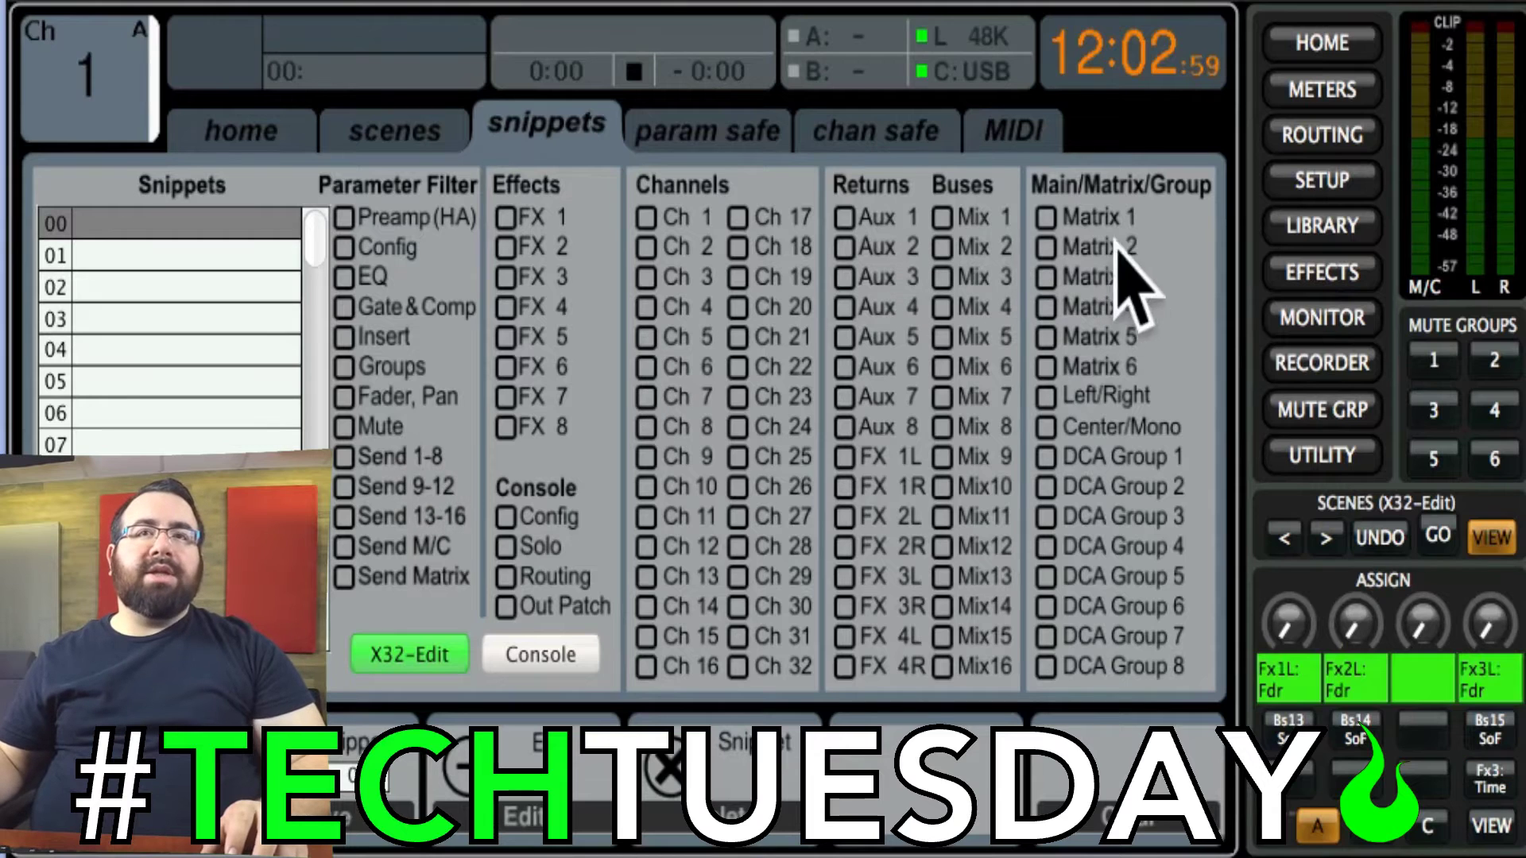
Include console Routing in snippet 00 and name it LIVE.
{"action": "left_click", "coordinate": [505, 576]}
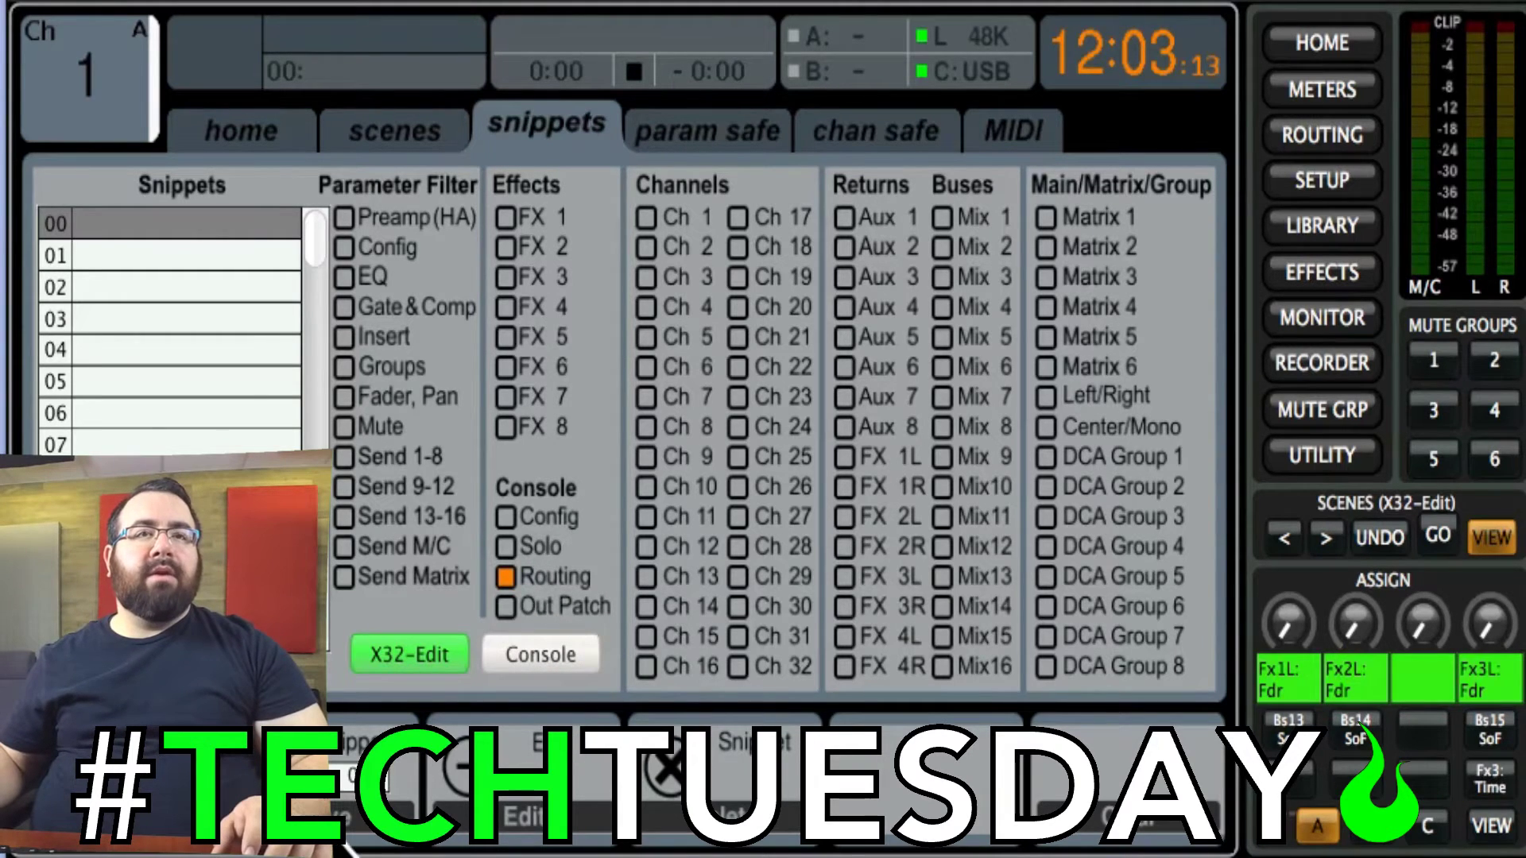
{"action": "left_click", "coordinate": [493, 811]}
{"action": "type", "text": "LIVE"}
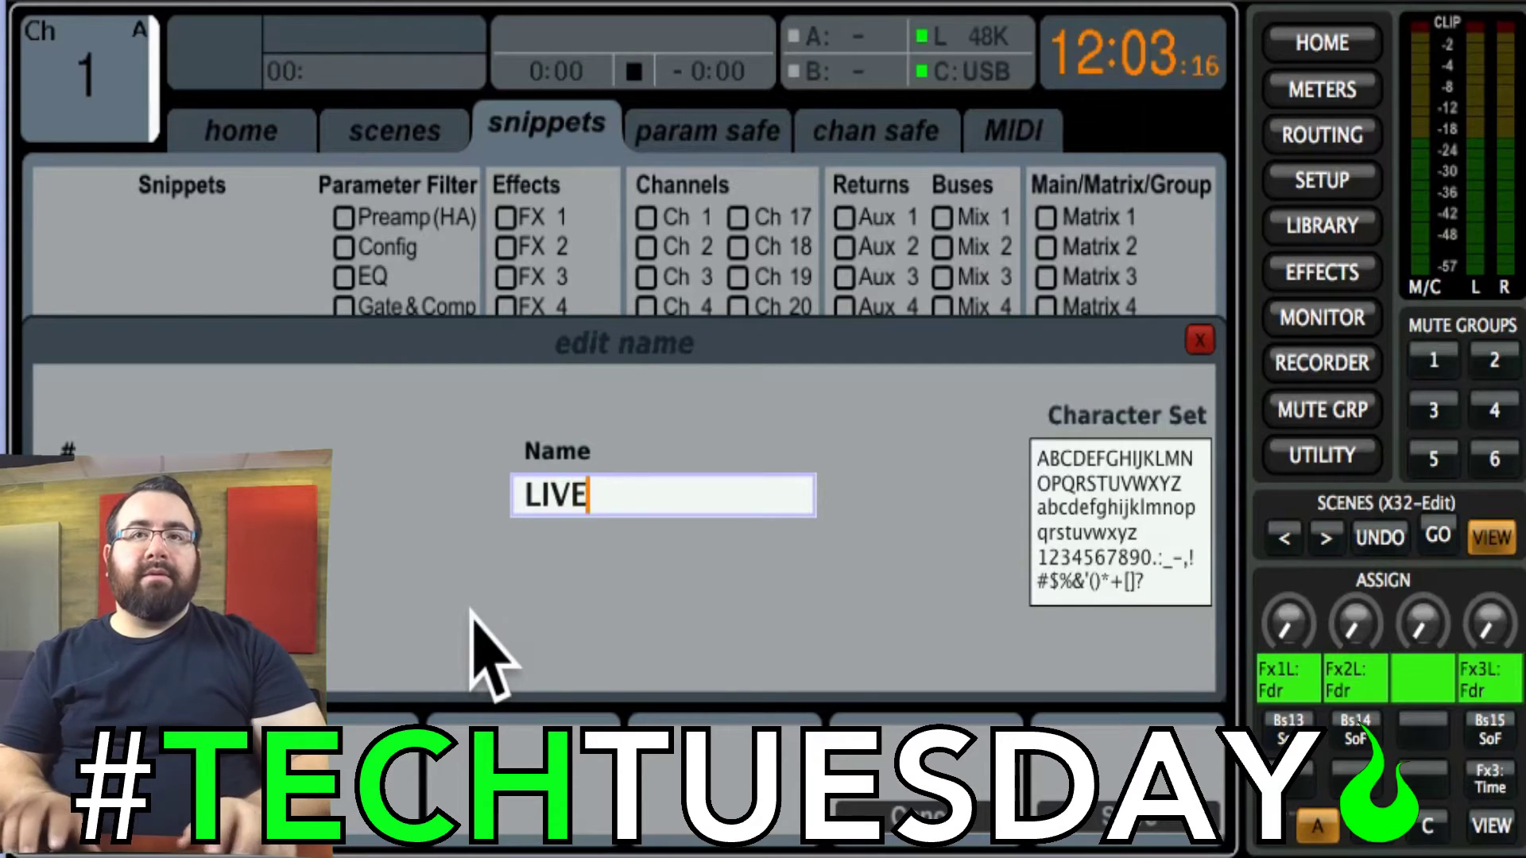
{"action": "left_click", "coordinate": [1124, 826]}
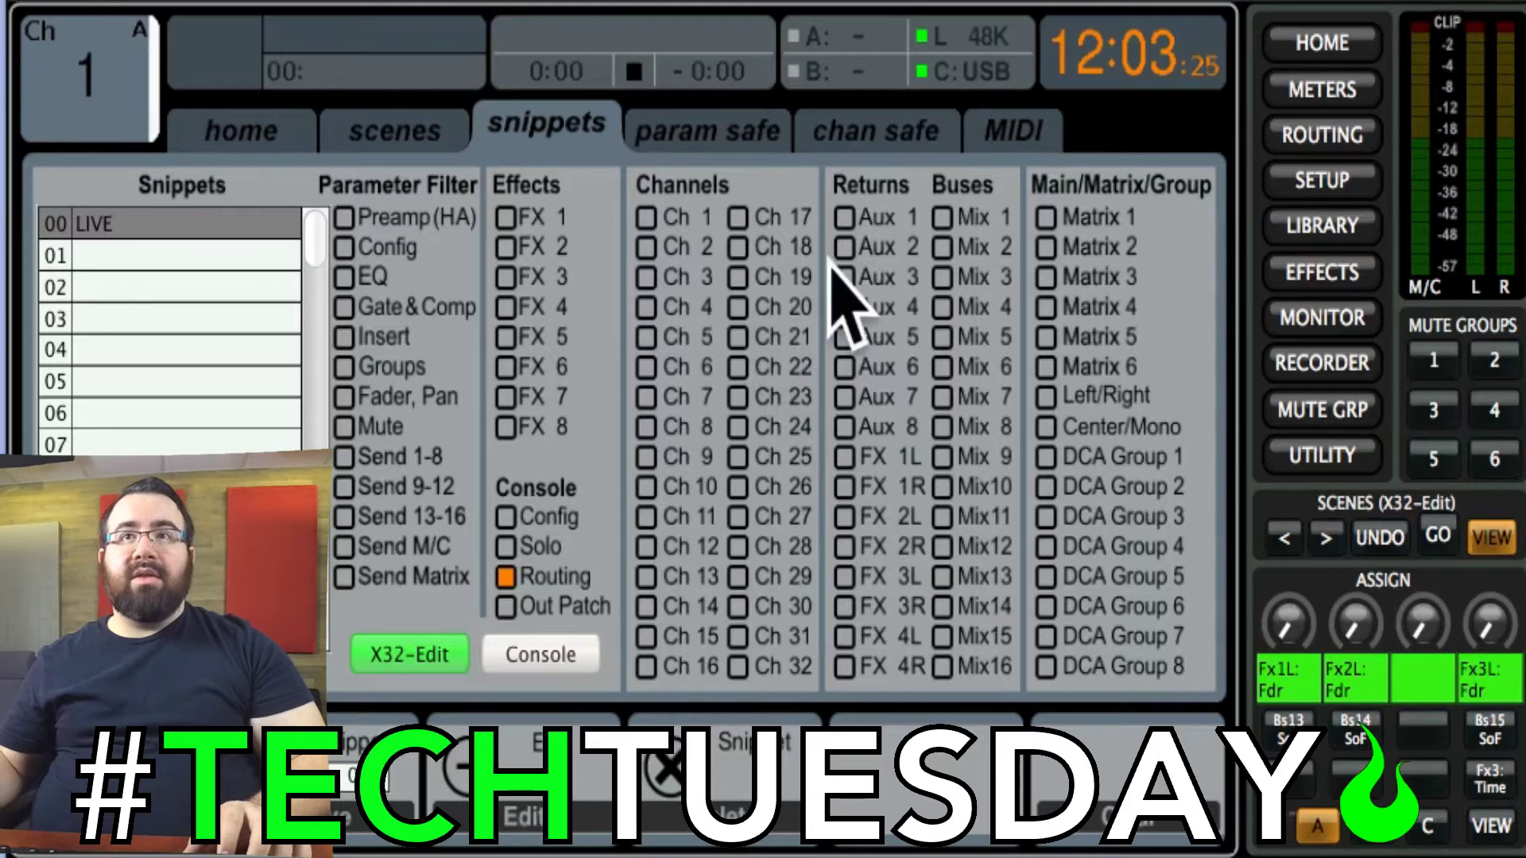
{"action": "left_click", "coordinate": [1319, 131]}
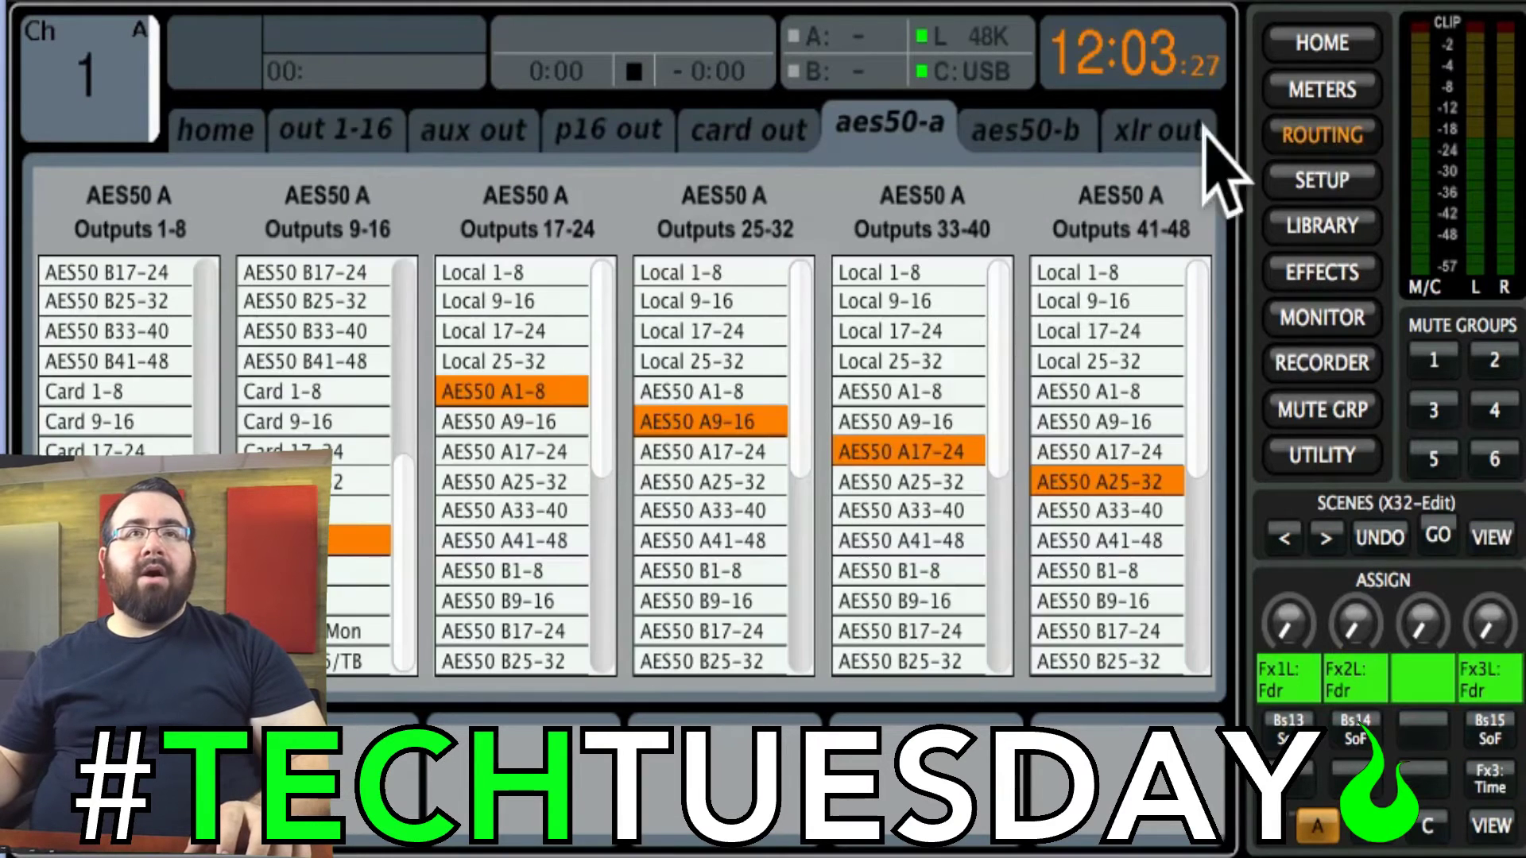
Move channel inputs 9–32 to the USB card, using Card 17-24 and Card 25-32 for the upper blocks.
{"action": "left_click", "coordinate": [222, 127]}
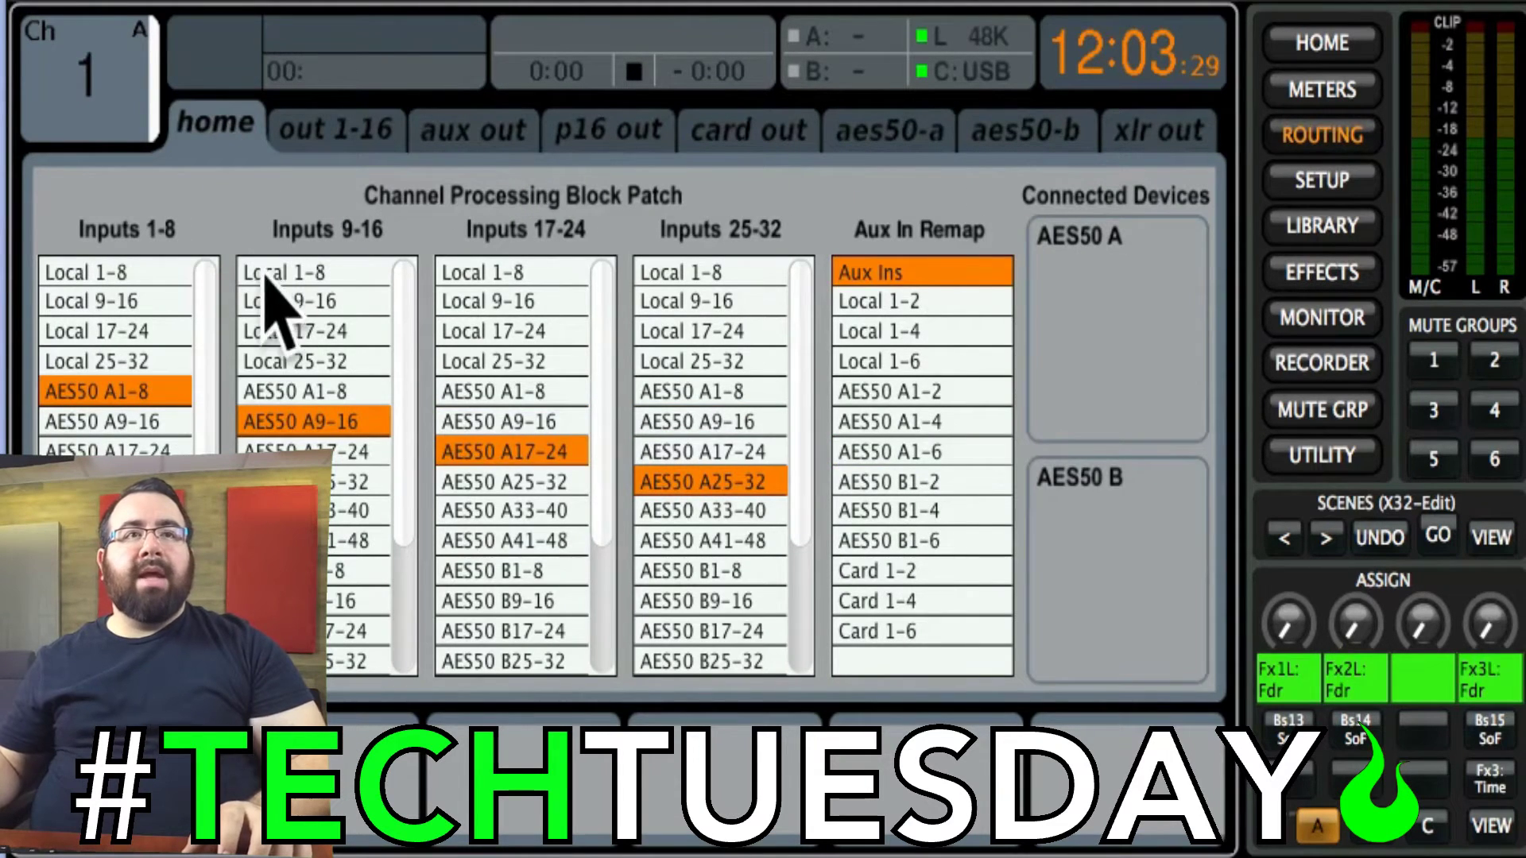
{"action": "scroll", "coordinate": [194, 390], "scroll_direction": "down", "scroll_amount": 1}
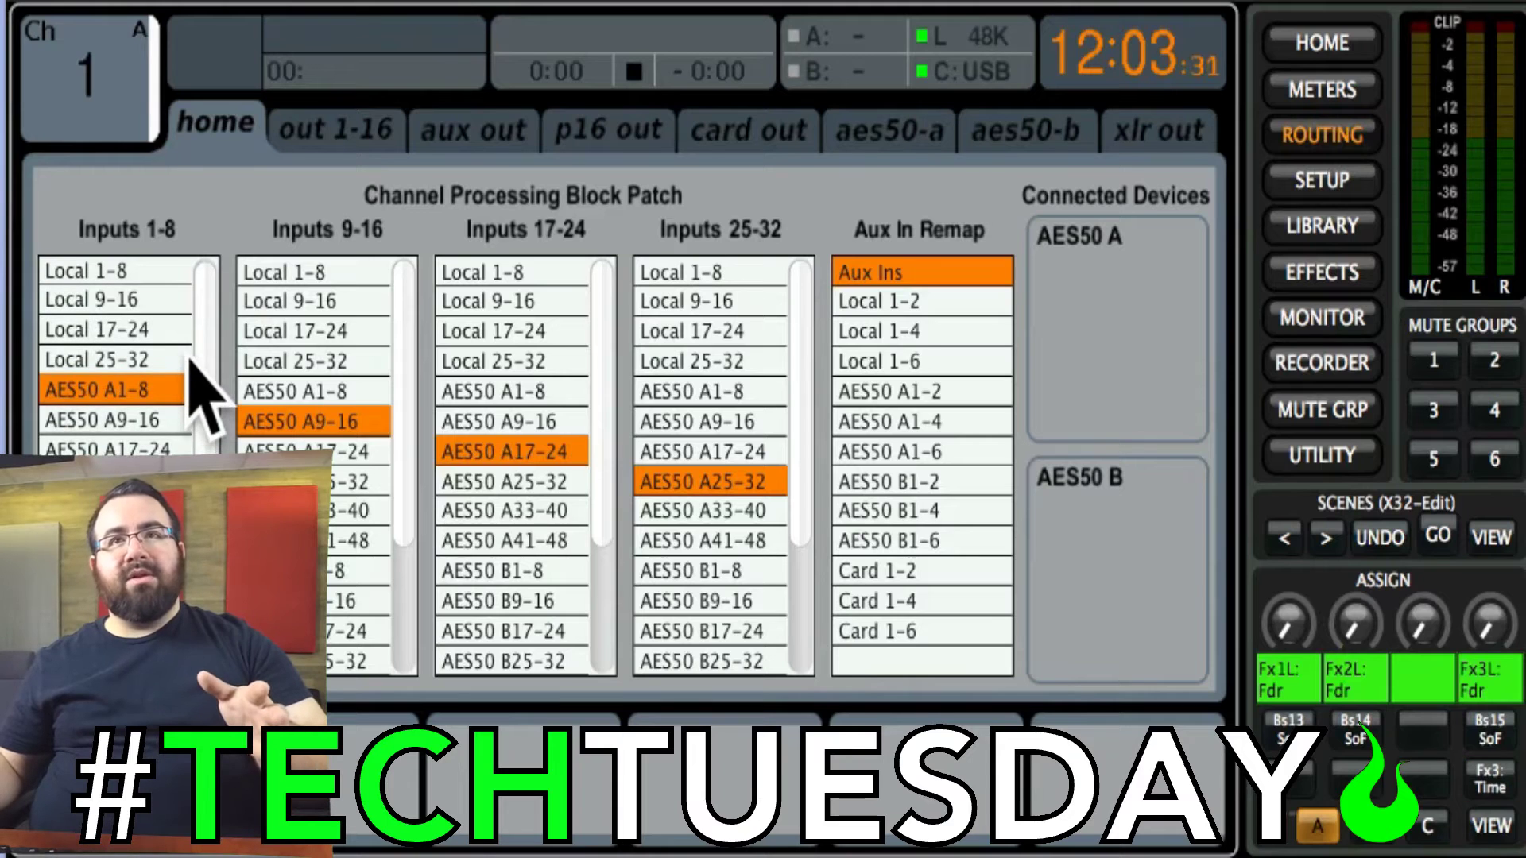
{"action": "scroll", "coordinate": [187, 358], "scroll_direction": "down", "scroll_amount": 1}
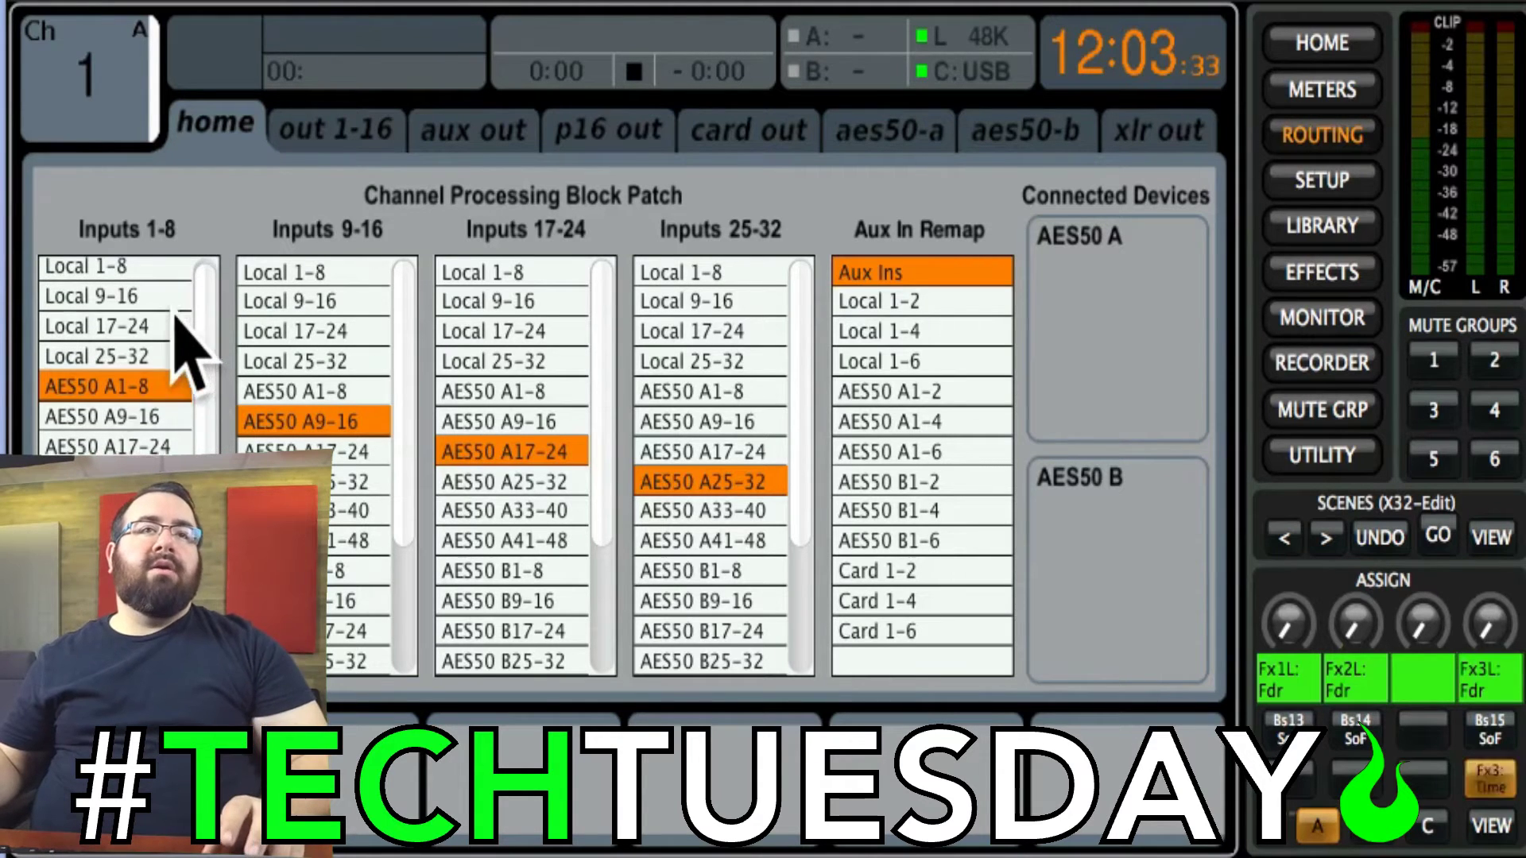
{"action": "scroll", "coordinate": [135, 402], "scroll_direction": "down", "scroll_amount": 1}
{"action": "scroll", "coordinate": [139, 406], "scroll_direction": "up", "scroll_amount": 2}
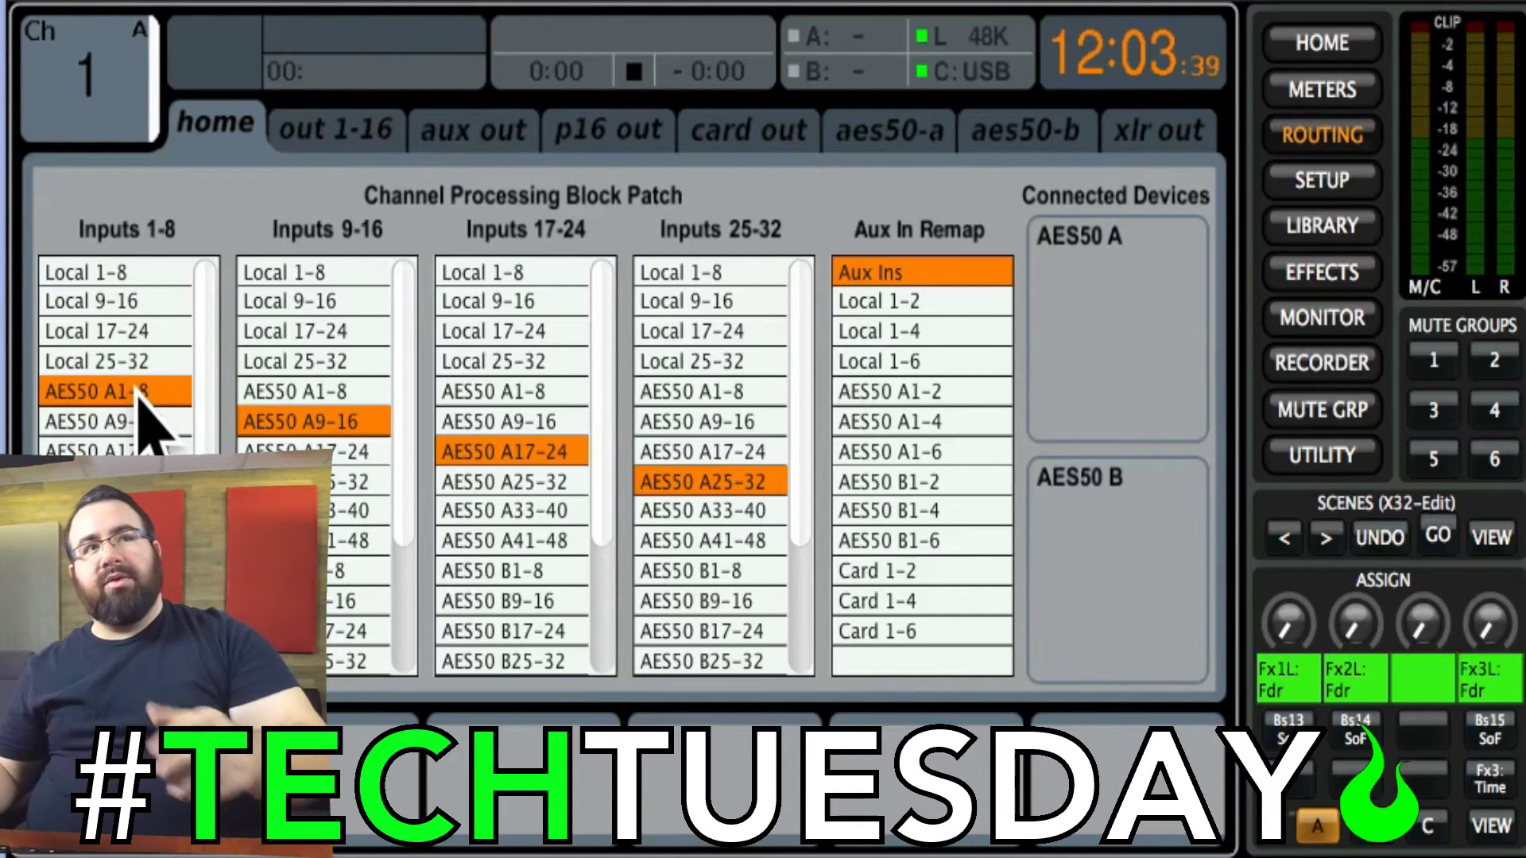
{"action": "scroll", "coordinate": [141, 412], "scroll_direction": "down", "scroll_amount": 6}
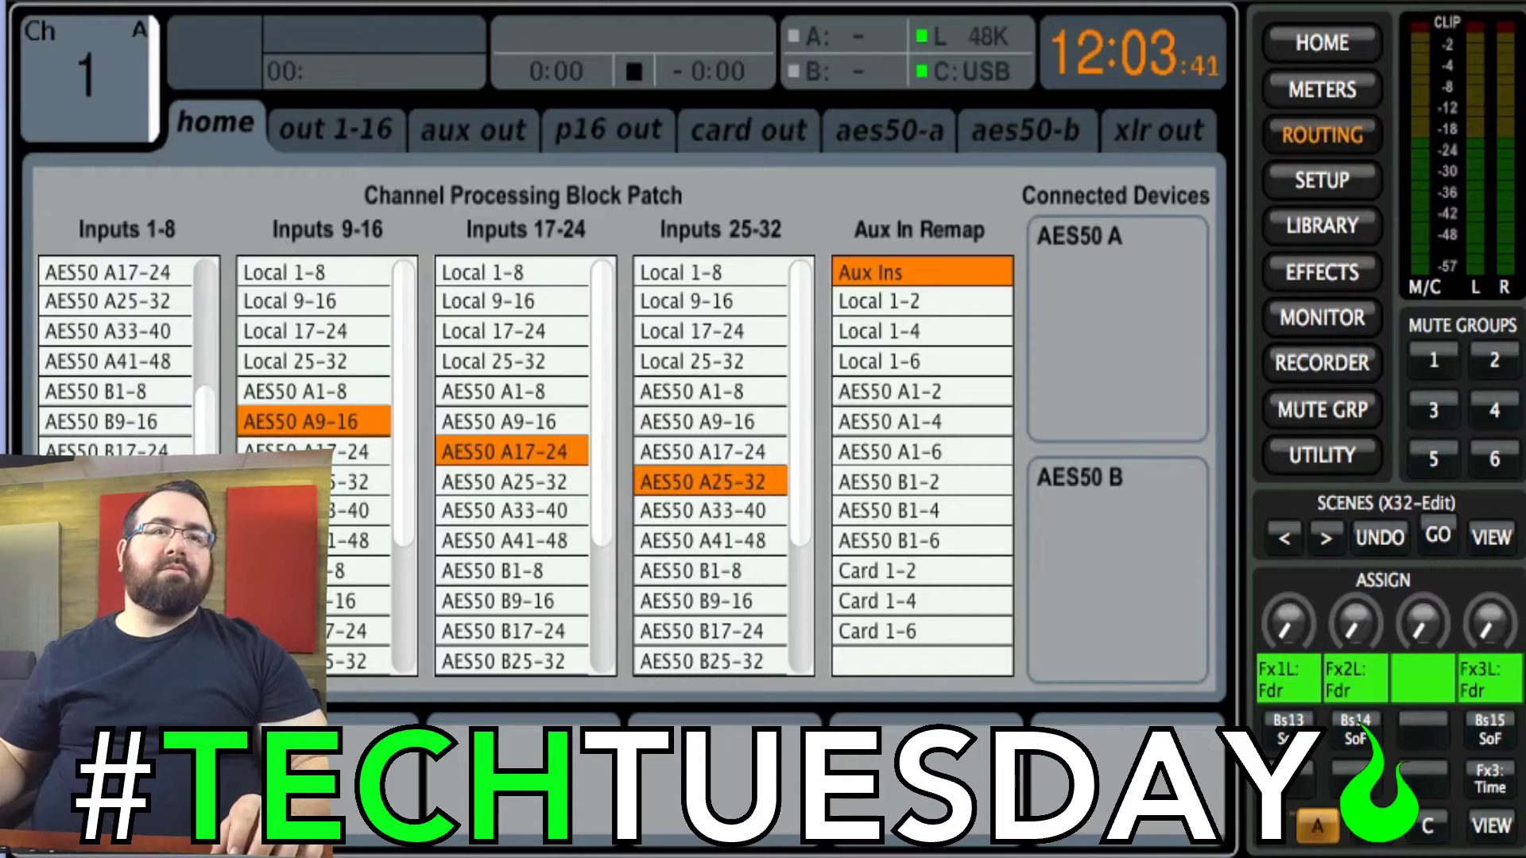
{"action": "scroll", "coordinate": [328, 611], "scroll_direction": "down", "scroll_amount": 2}
{"action": "left_click", "coordinate": [334, 600]}
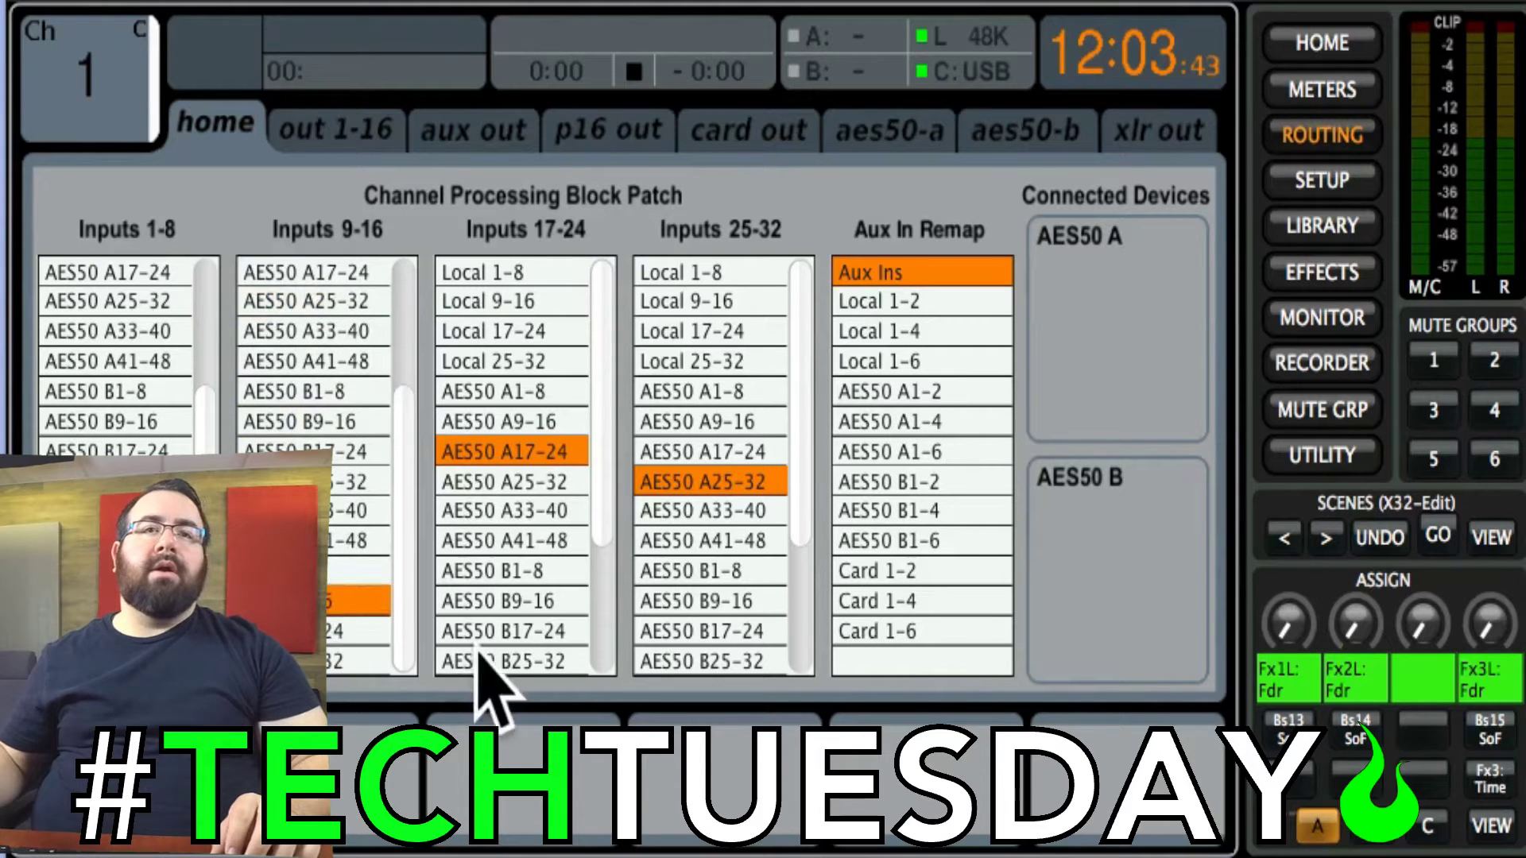
{"action": "scroll", "coordinate": [485, 667], "scroll_direction": "down", "scroll_amount": 2}
{"action": "left_click", "coordinate": [501, 631]}
{"action": "scroll", "coordinate": [700, 672], "scroll_direction": "down", "scroll_amount": 2}
{"action": "left_click", "coordinate": [699, 663]}
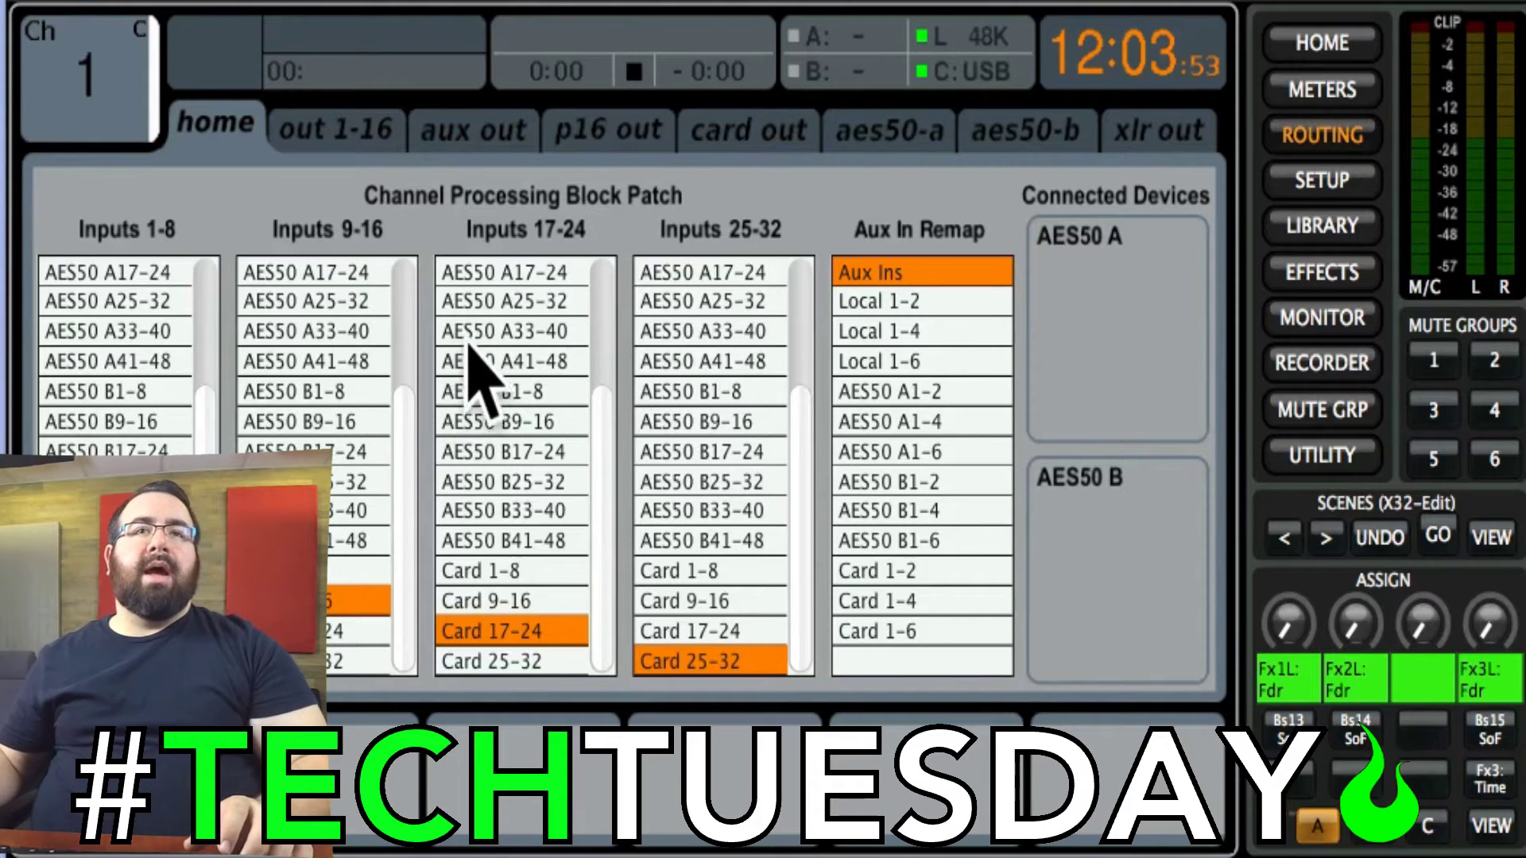
Check that expansion card outputs 1–32 are still fed from AES50 A1-8 through A25-32.
{"action": "left_click", "coordinate": [763, 143]}
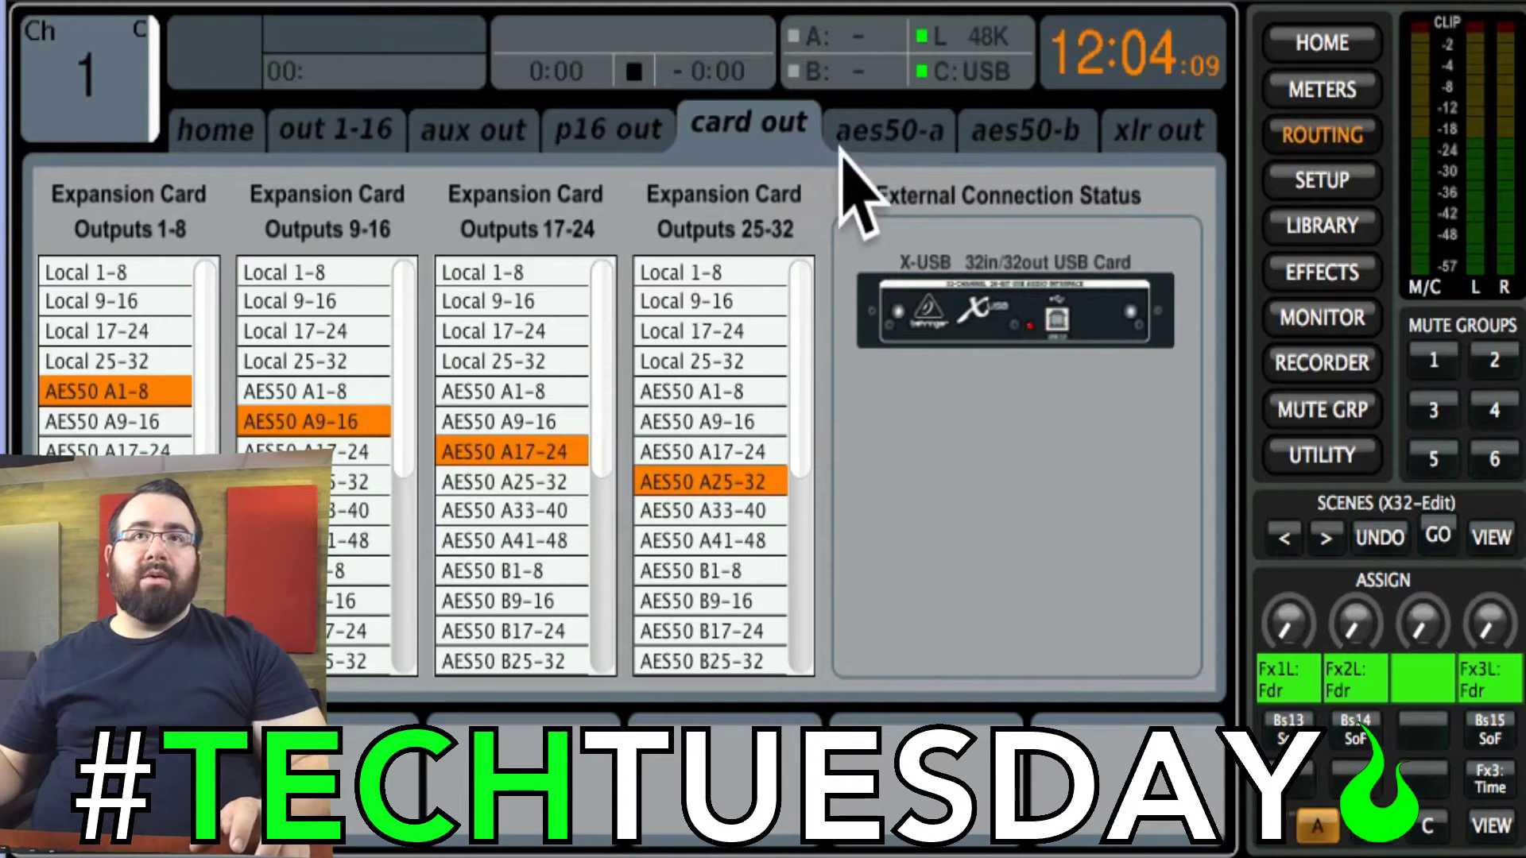
Feed AES50 A outputs 17–48 from Card 1-8, Card 9-16, Card 17-24 and Card 25-32.
{"action": "left_click", "coordinate": [906, 137]}
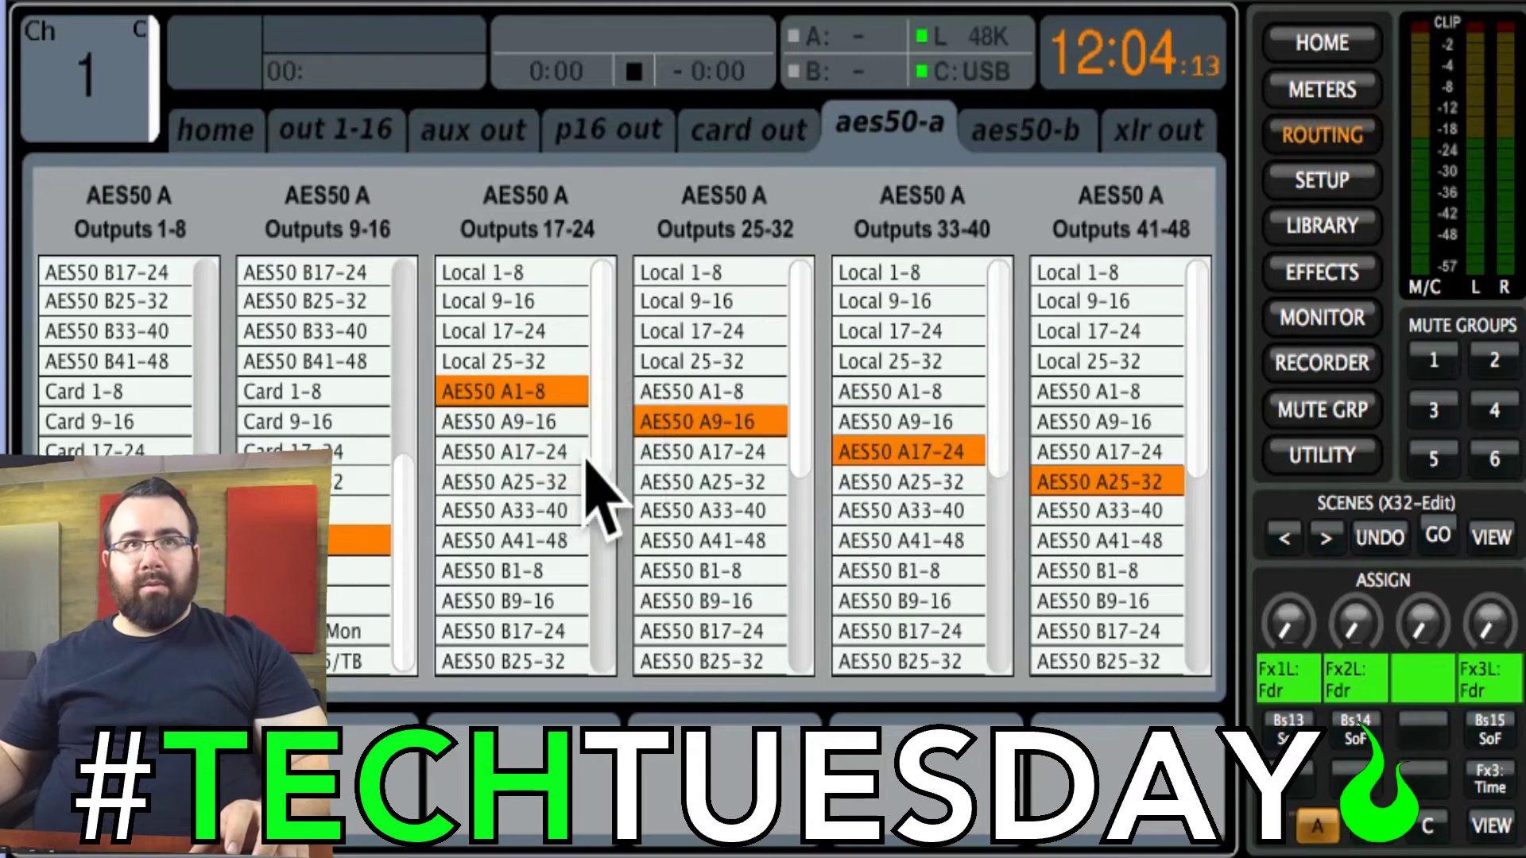
{"action": "scroll", "coordinate": [573, 485], "scroll_direction": "down", "scroll_amount": 5}
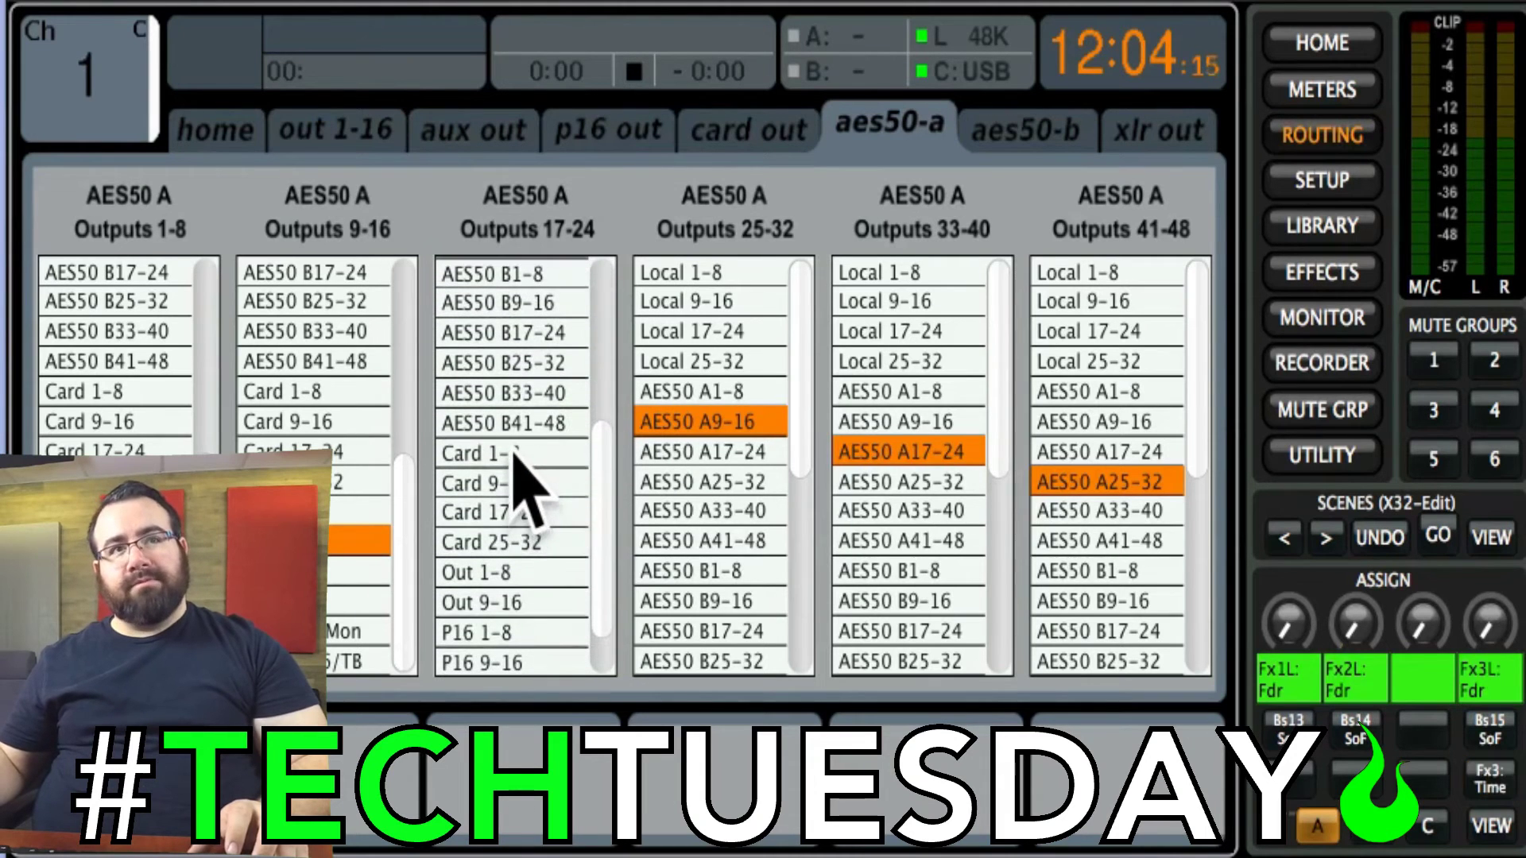
{"action": "left_click", "coordinate": [521, 457]}
{"action": "scroll", "coordinate": [726, 516], "scroll_direction": "down", "scroll_amount": 6}
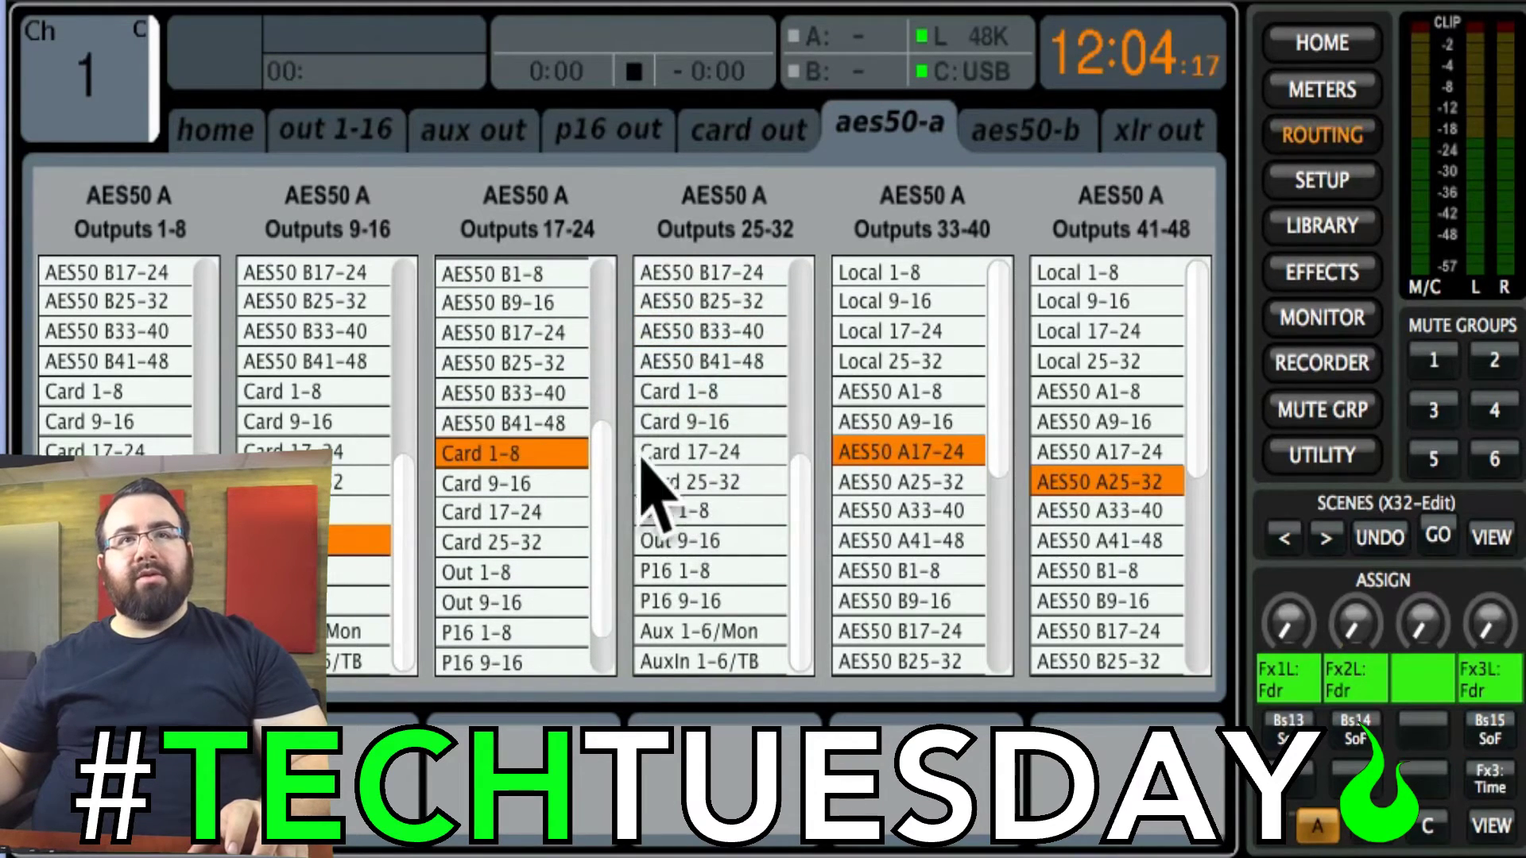
{"action": "left_click", "coordinate": [674, 422]}
{"action": "scroll", "coordinate": [914, 548], "scroll_direction": "down", "scroll_amount": 4}
{"action": "scroll", "coordinate": [914, 548], "scroll_direction": "down", "scroll_amount": 3}
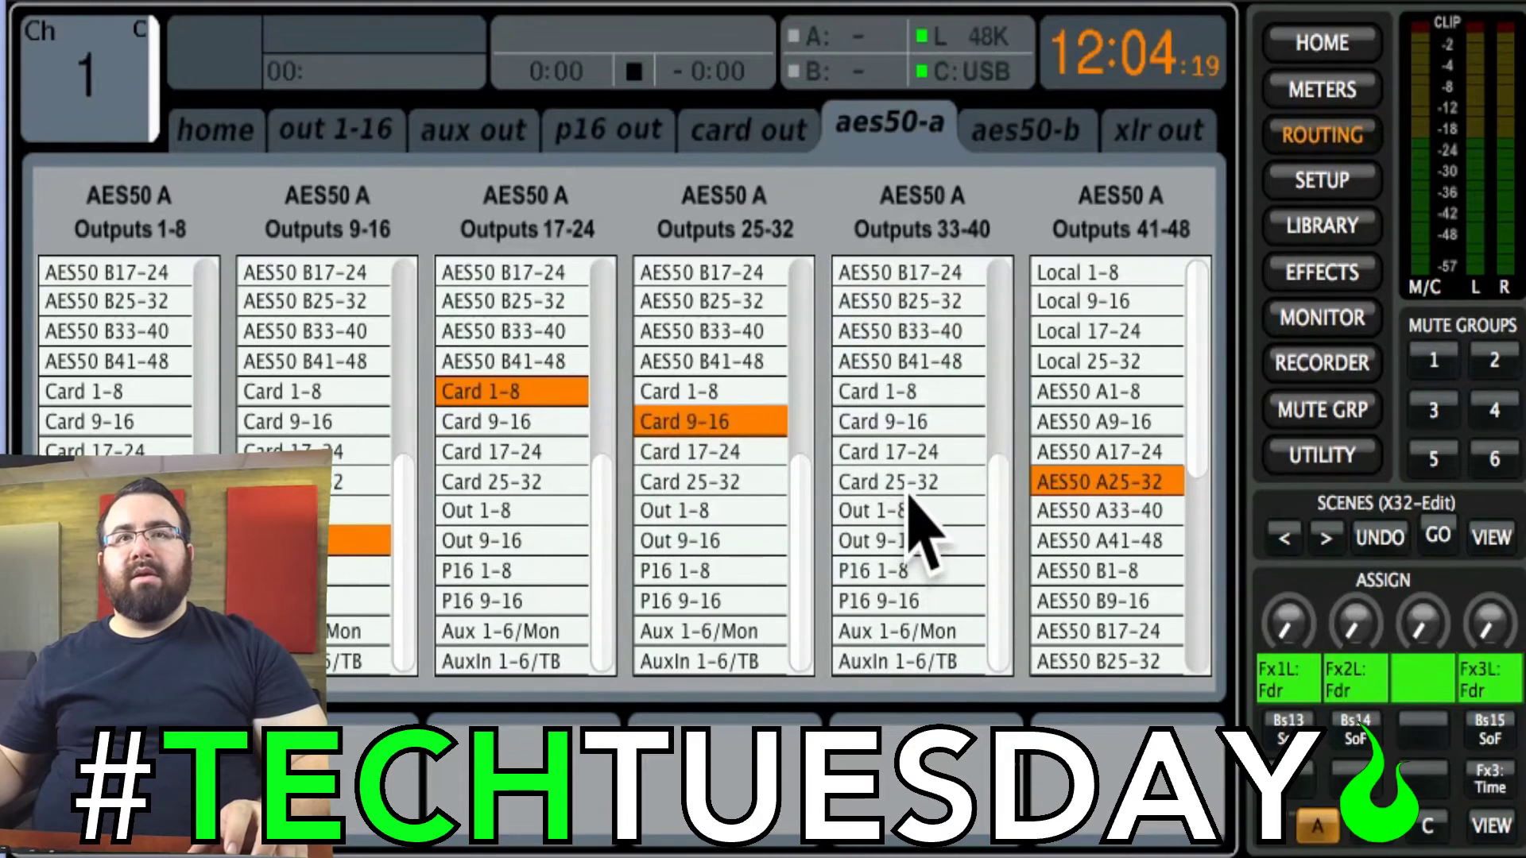
{"action": "left_click", "coordinate": [910, 451]}
{"action": "scroll", "coordinate": [1137, 572], "scroll_direction": "down", "scroll_amount": 6}
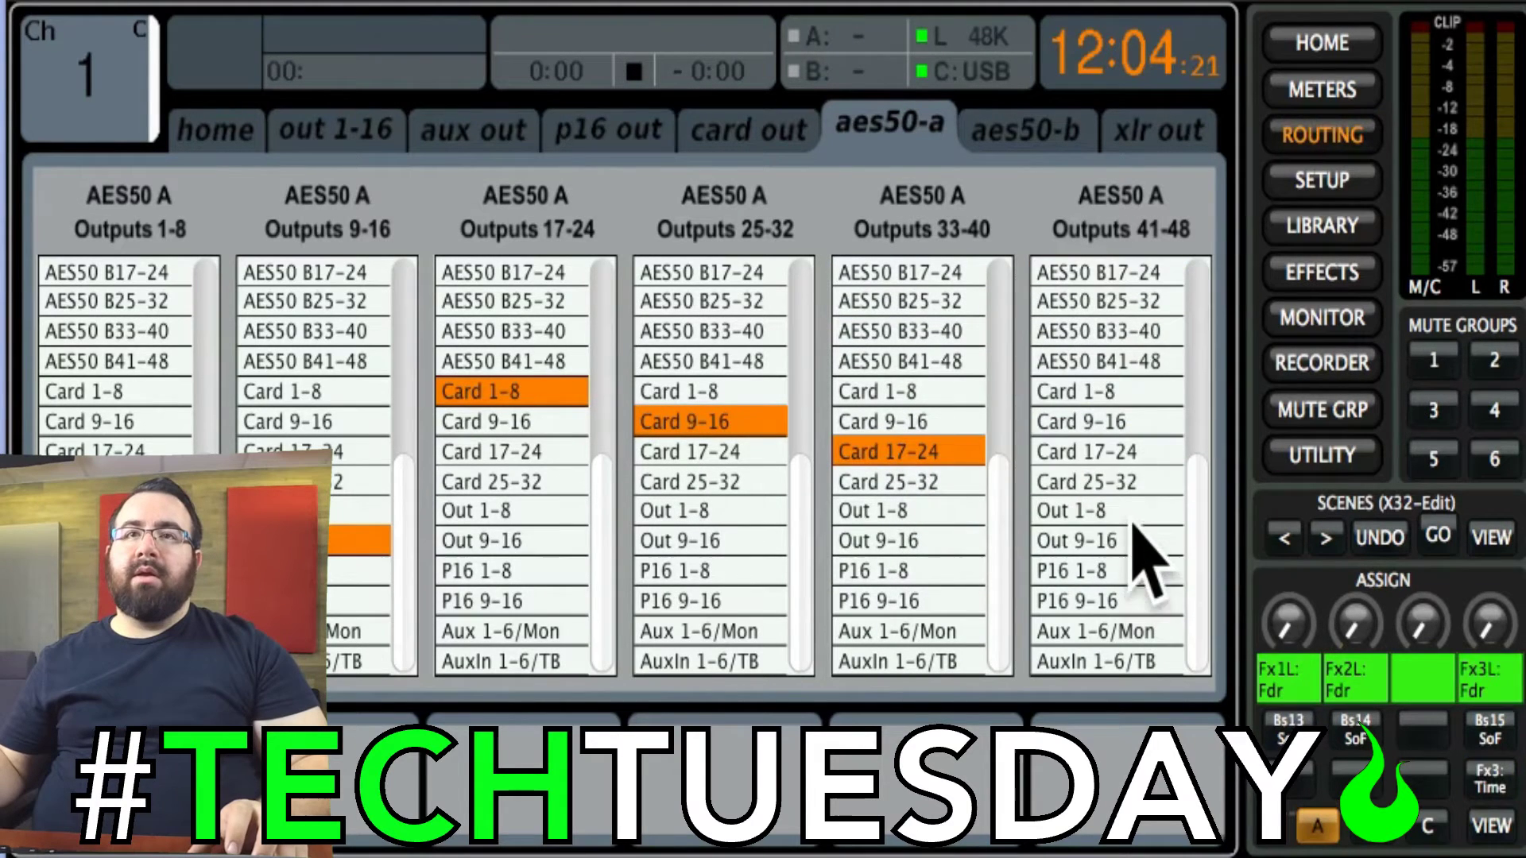
{"action": "left_click", "coordinate": [1112, 483]}
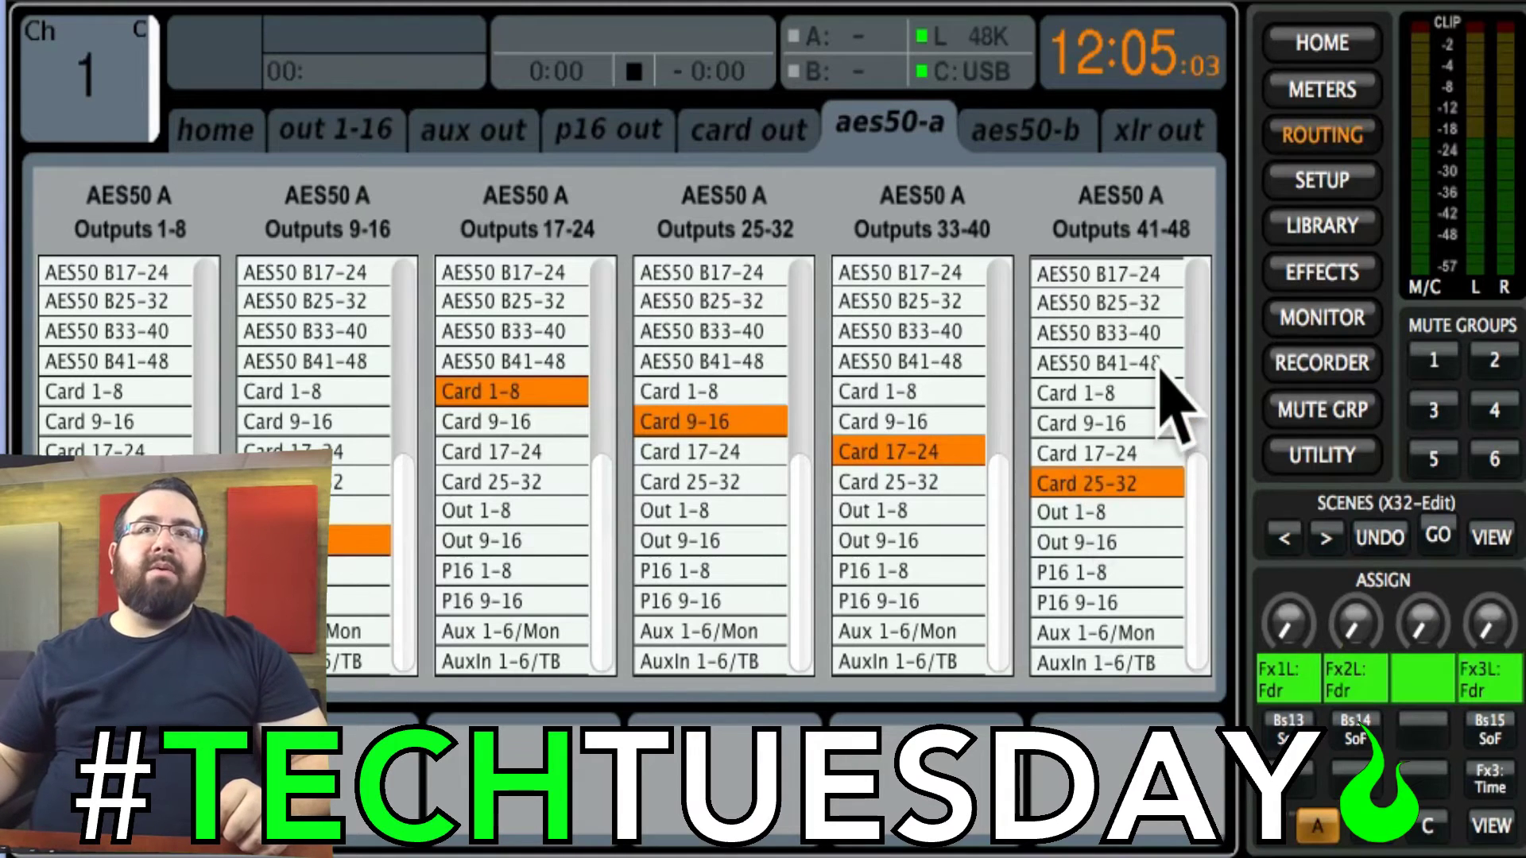
Review the channel input patch, then go back to the AES50 A output routing.
{"action": "left_click", "coordinate": [221, 137]}
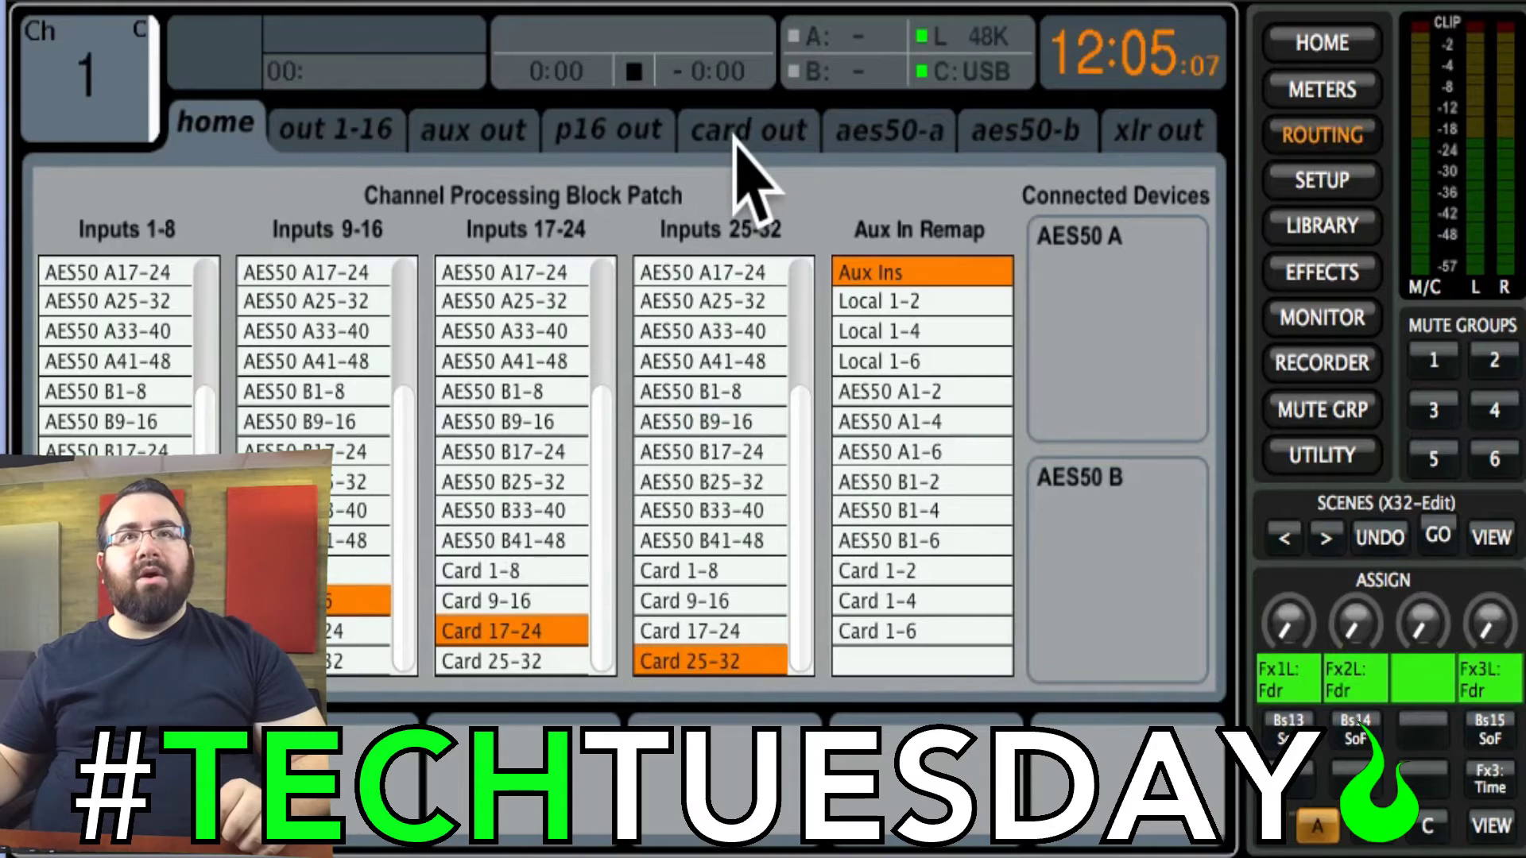
{"action": "left_click", "coordinate": [610, 137]}
{"action": "left_click", "coordinate": [855, 133]}
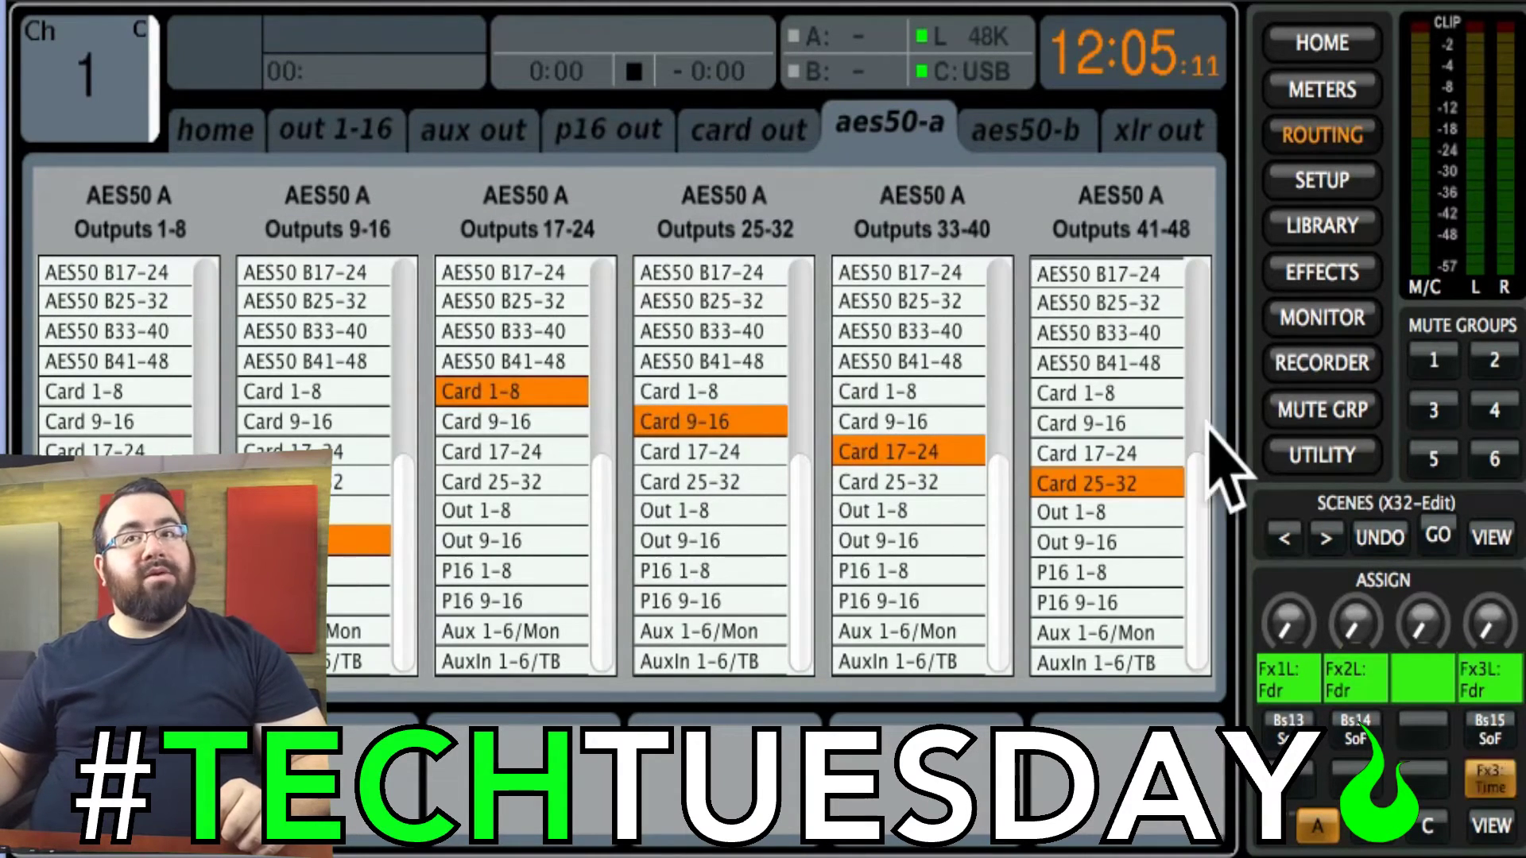
Save a new snippet named VIRT in snippet slot 01.
{"action": "left_click", "coordinate": [1489, 539]}
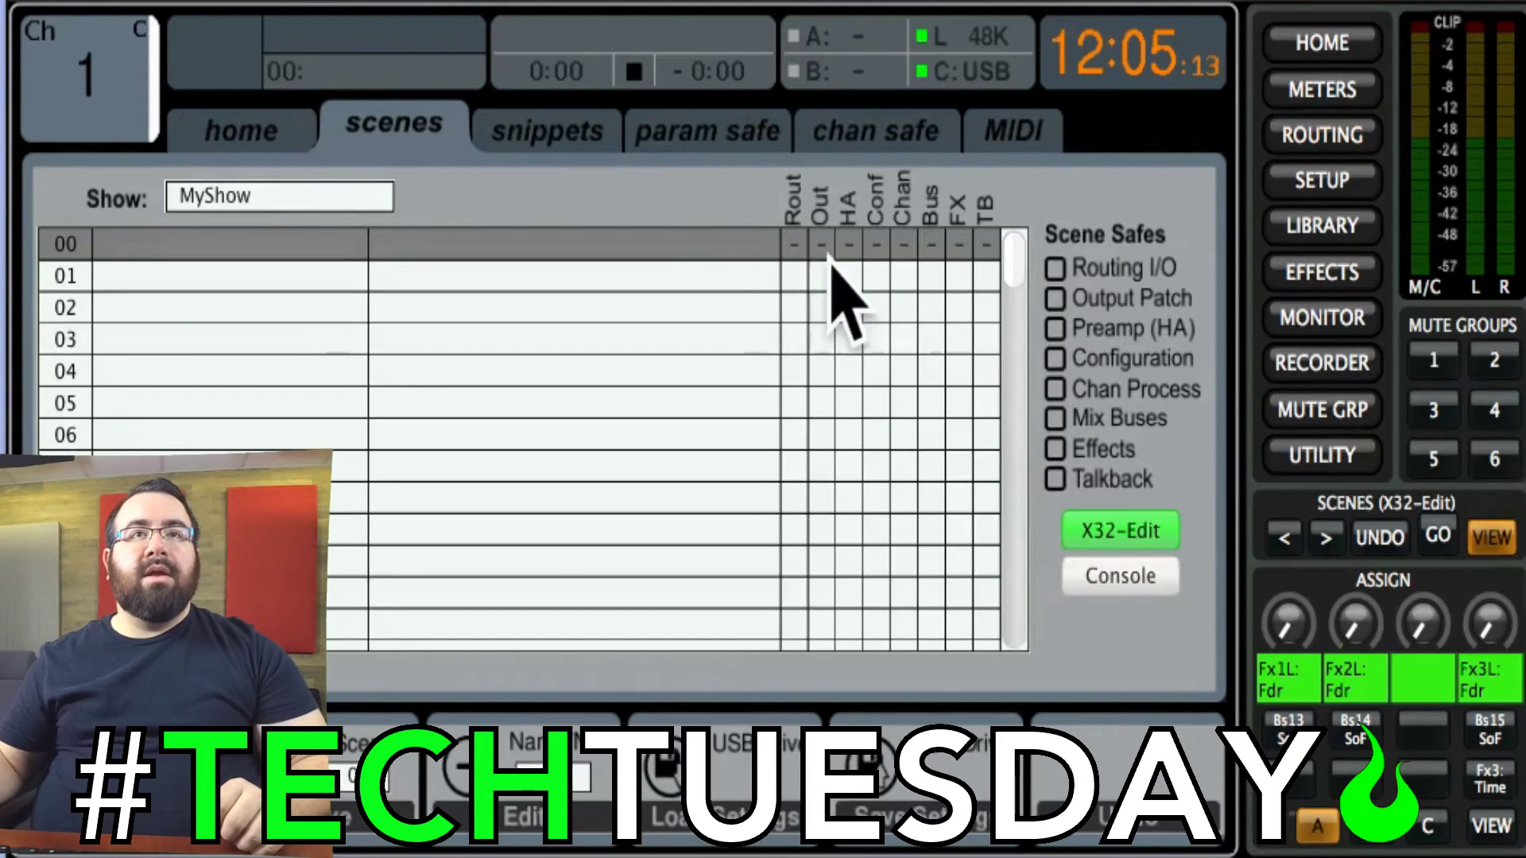
{"action": "left_click", "coordinate": [598, 134]}
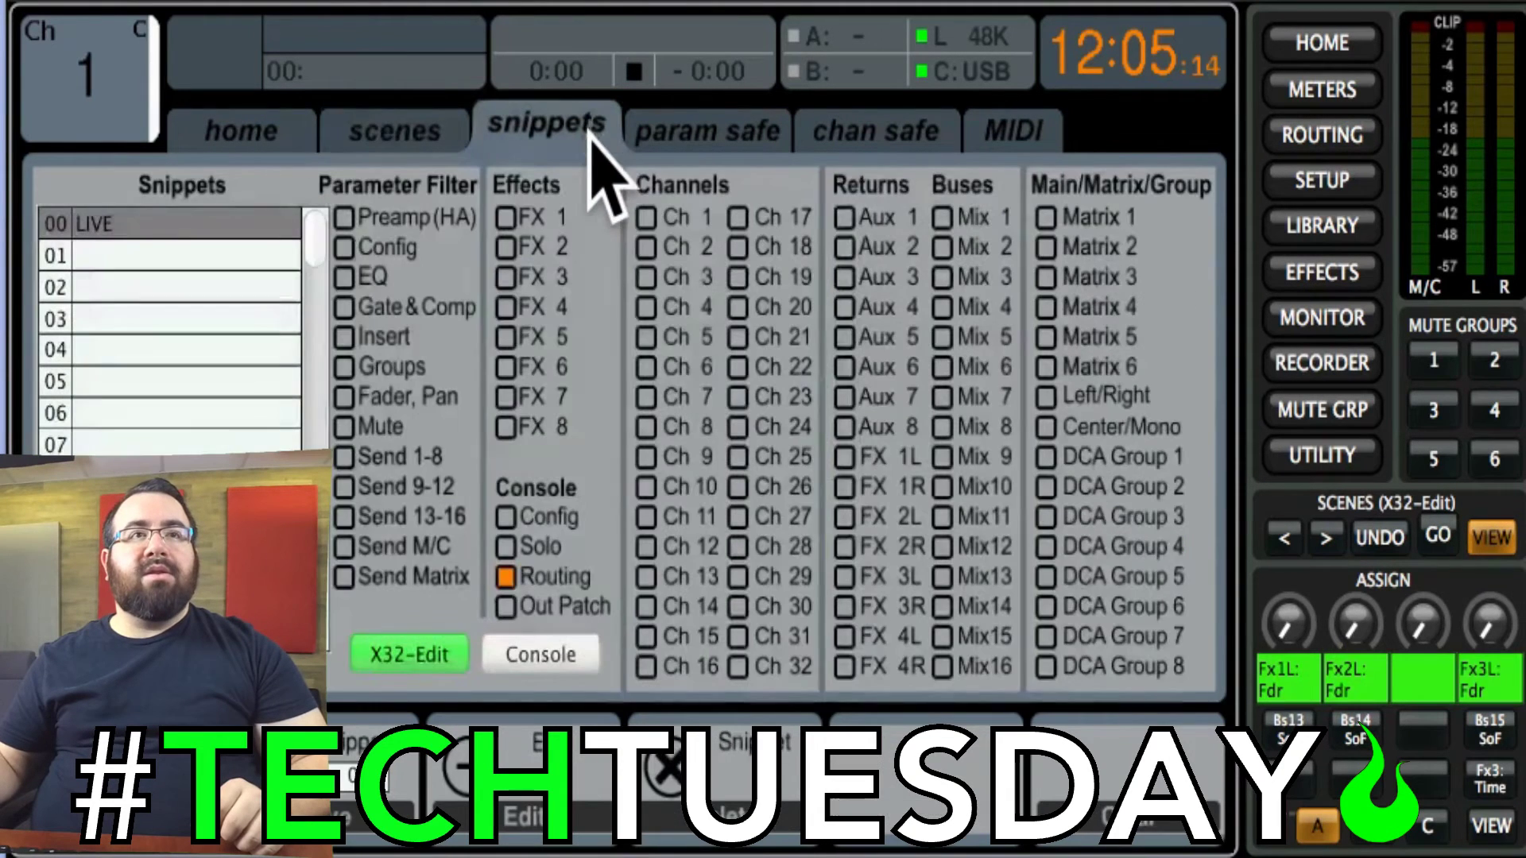
{"action": "left_click", "coordinate": [109, 256]}
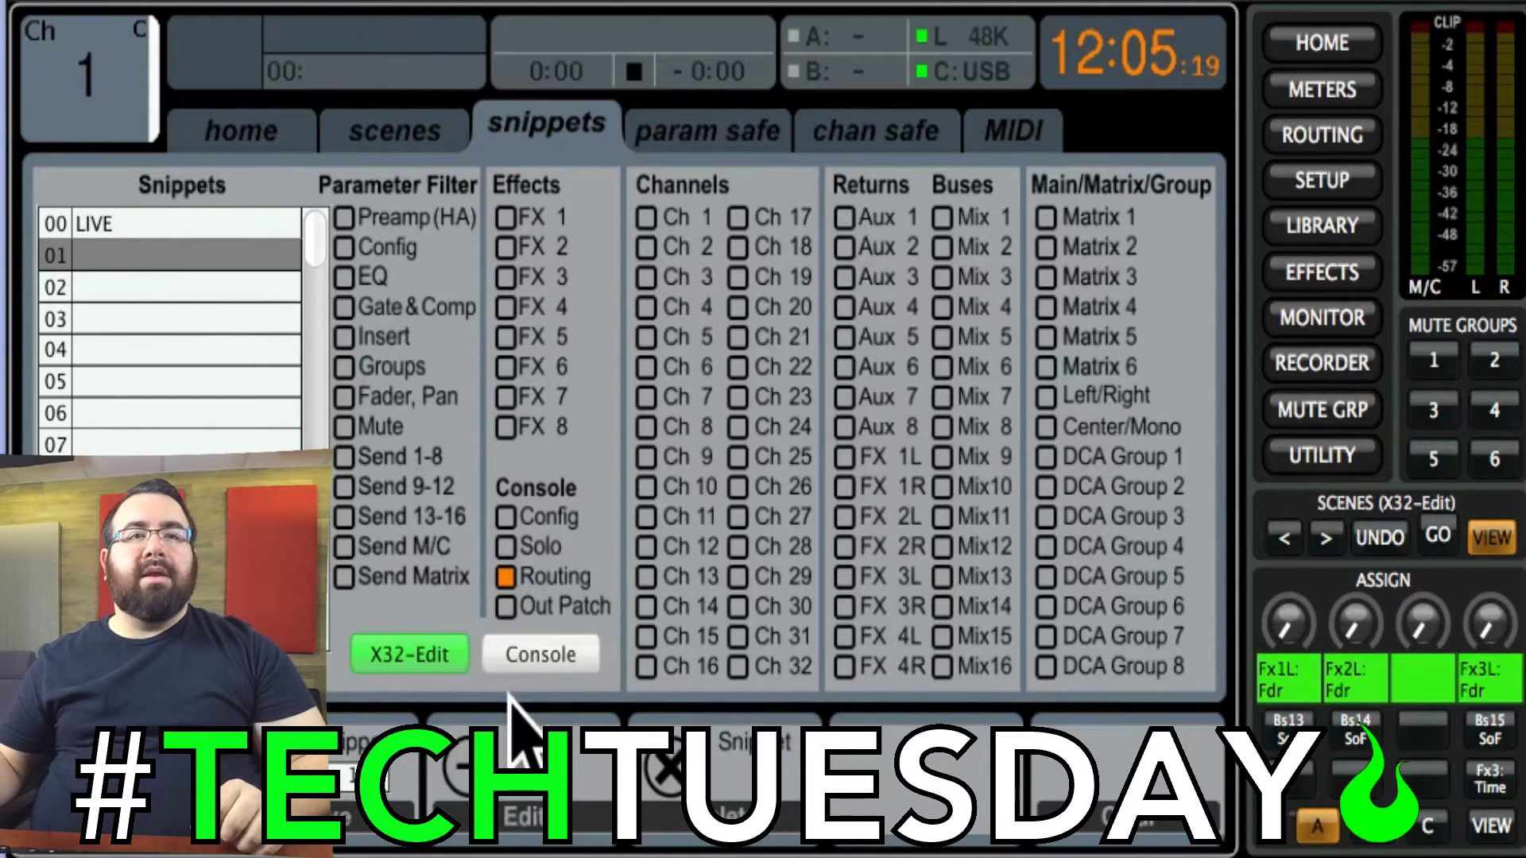
{"action": "left_click", "coordinate": [382, 835]}
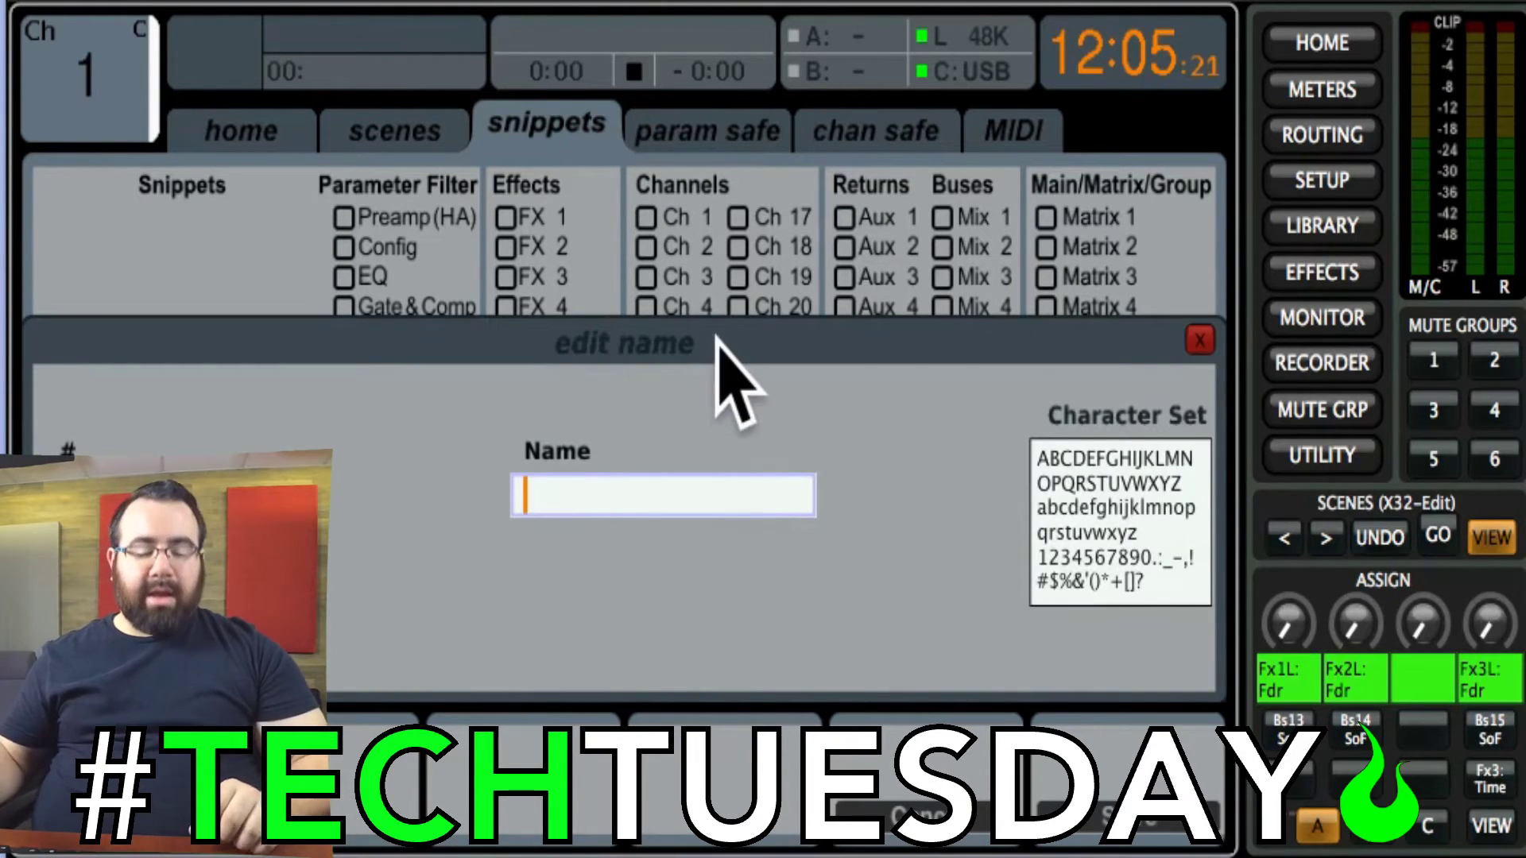
{"action": "type", "text": "VIRT"}
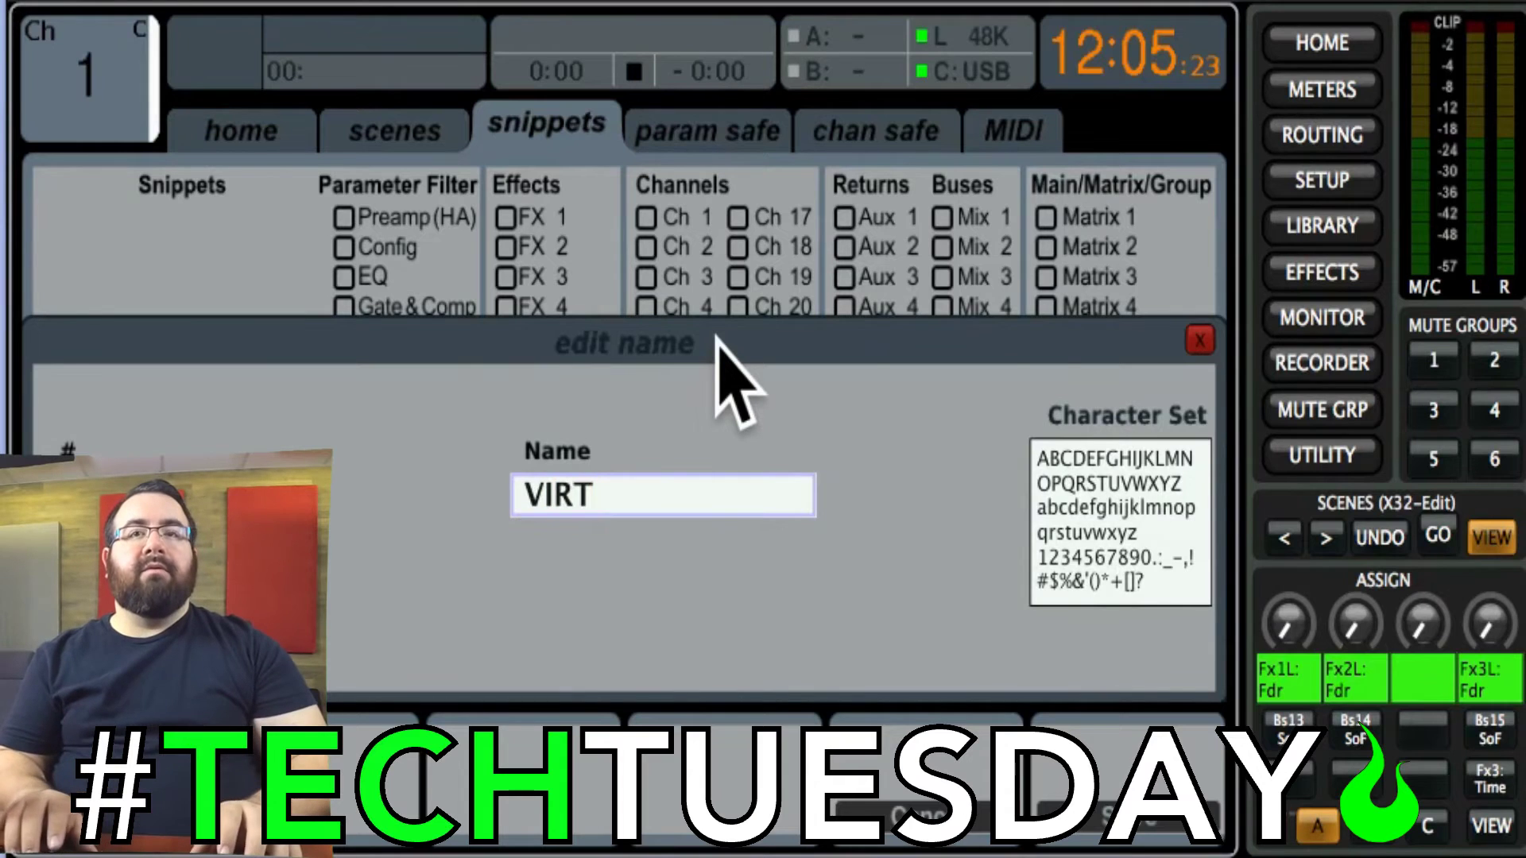
{"action": "left_click", "coordinate": [1133, 829]}
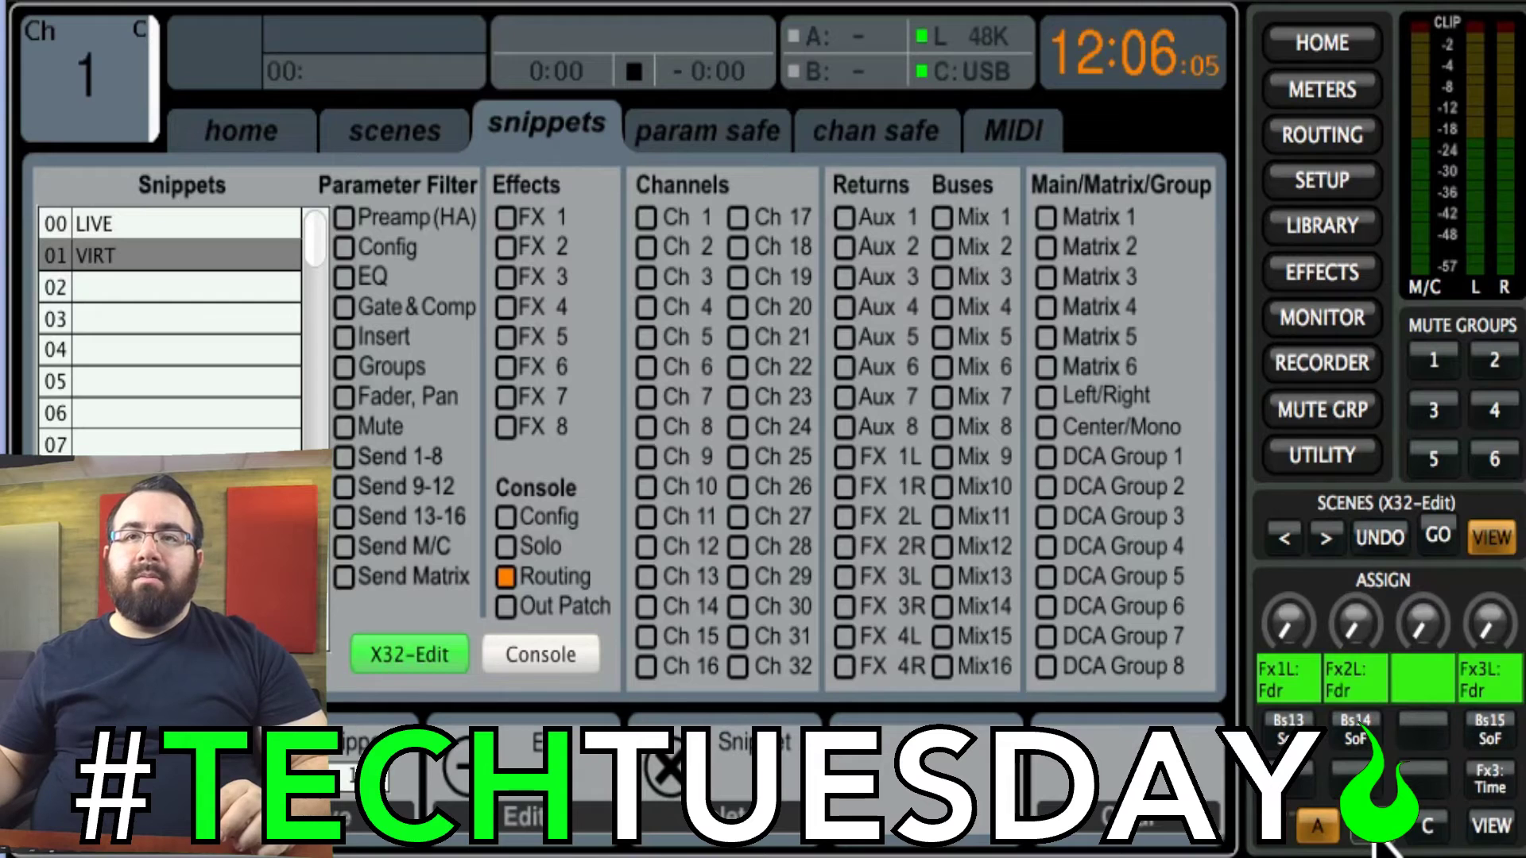
Step the assignable controls through set B to the blank set C.
{"action": "left_click", "coordinate": [1382, 843]}
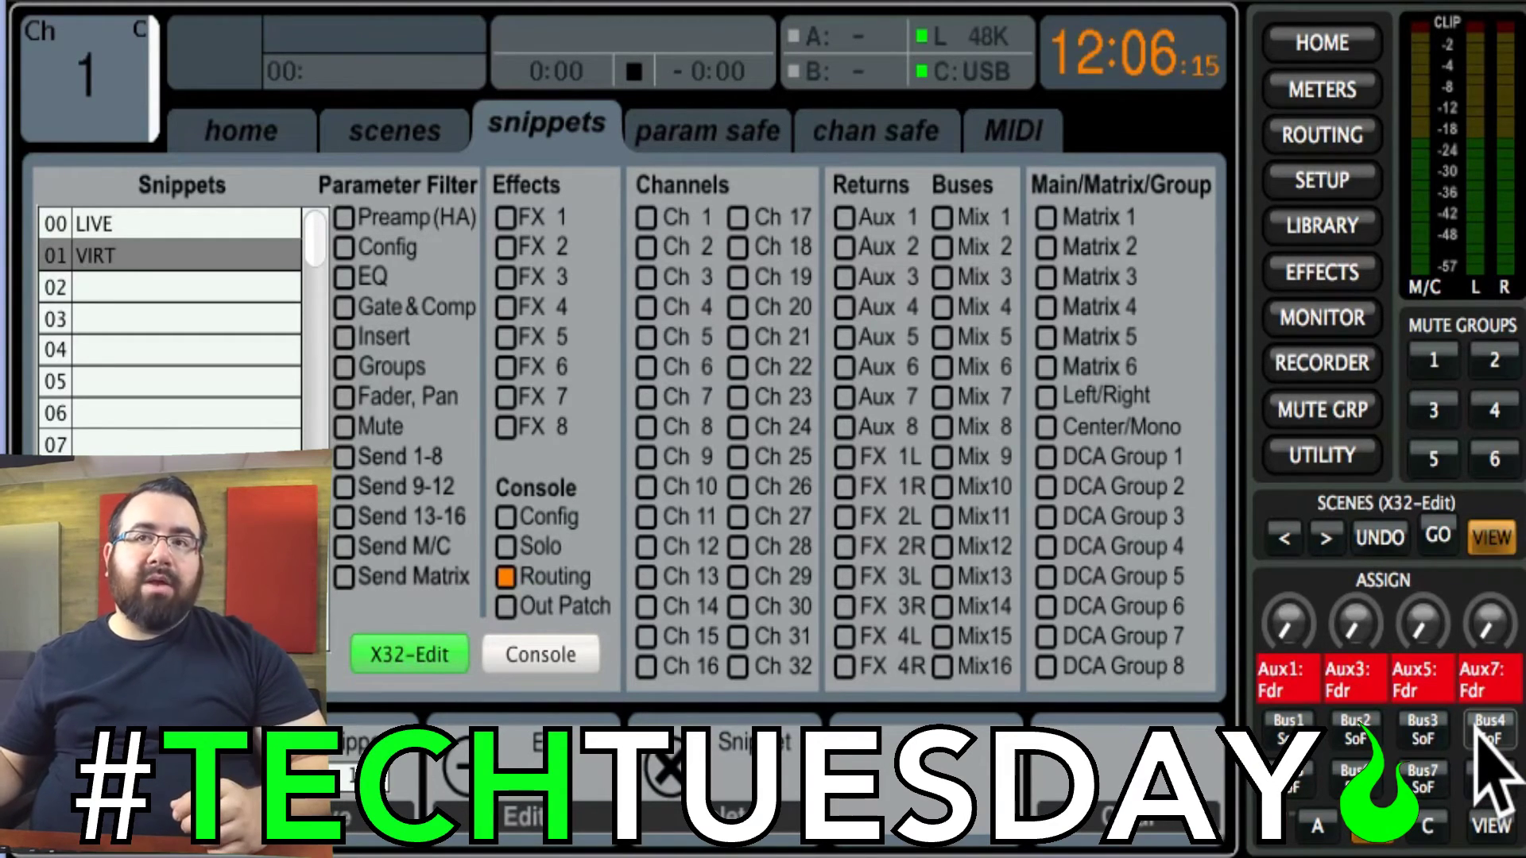
{"action": "left_click", "coordinate": [1429, 818]}
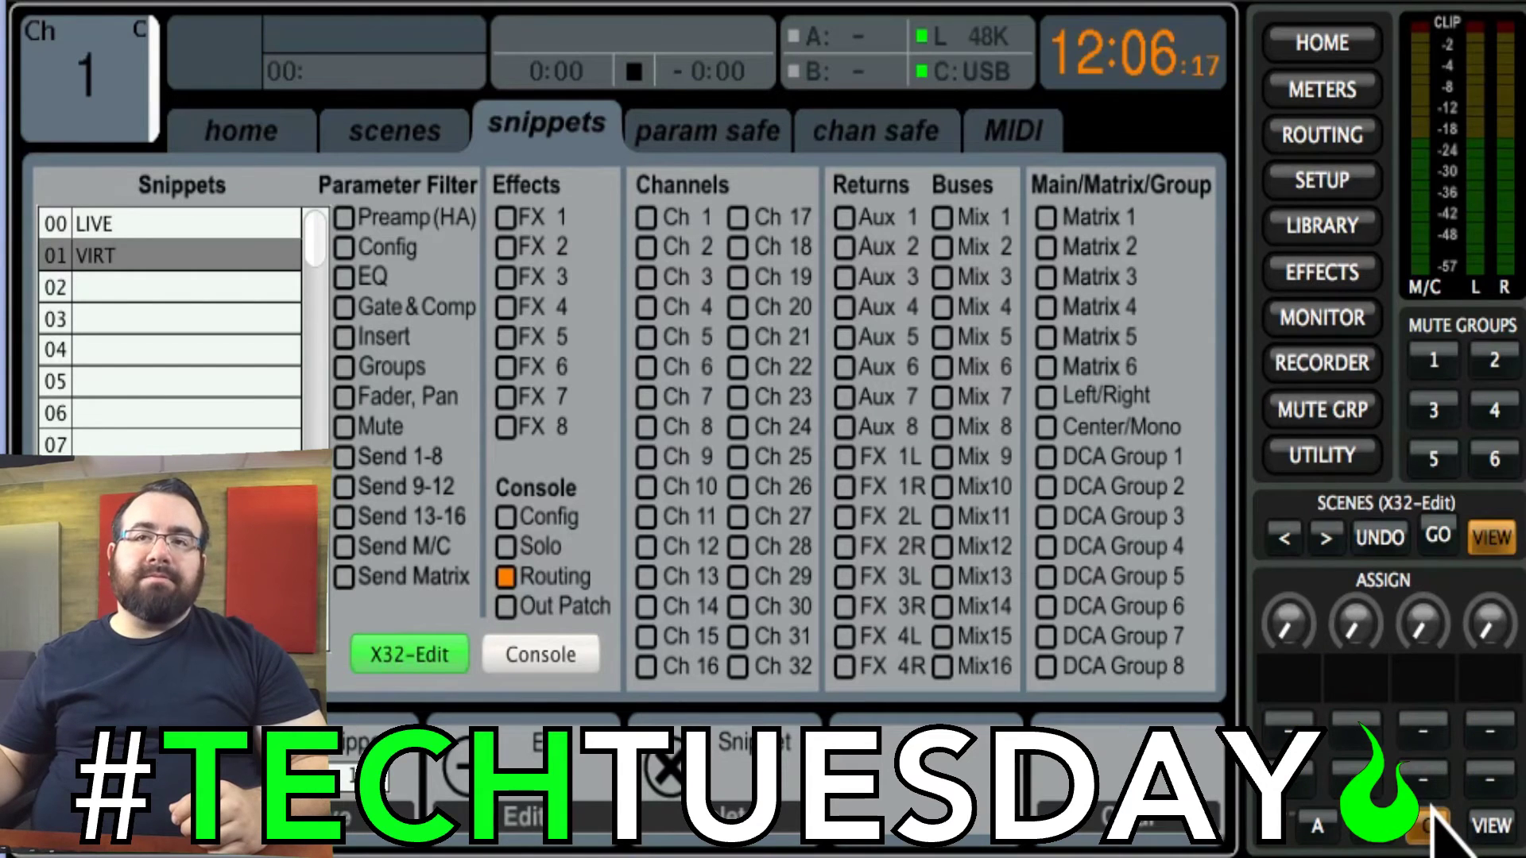
Give assign set C the colour cyan.
{"action": "left_click", "coordinate": [1491, 831]}
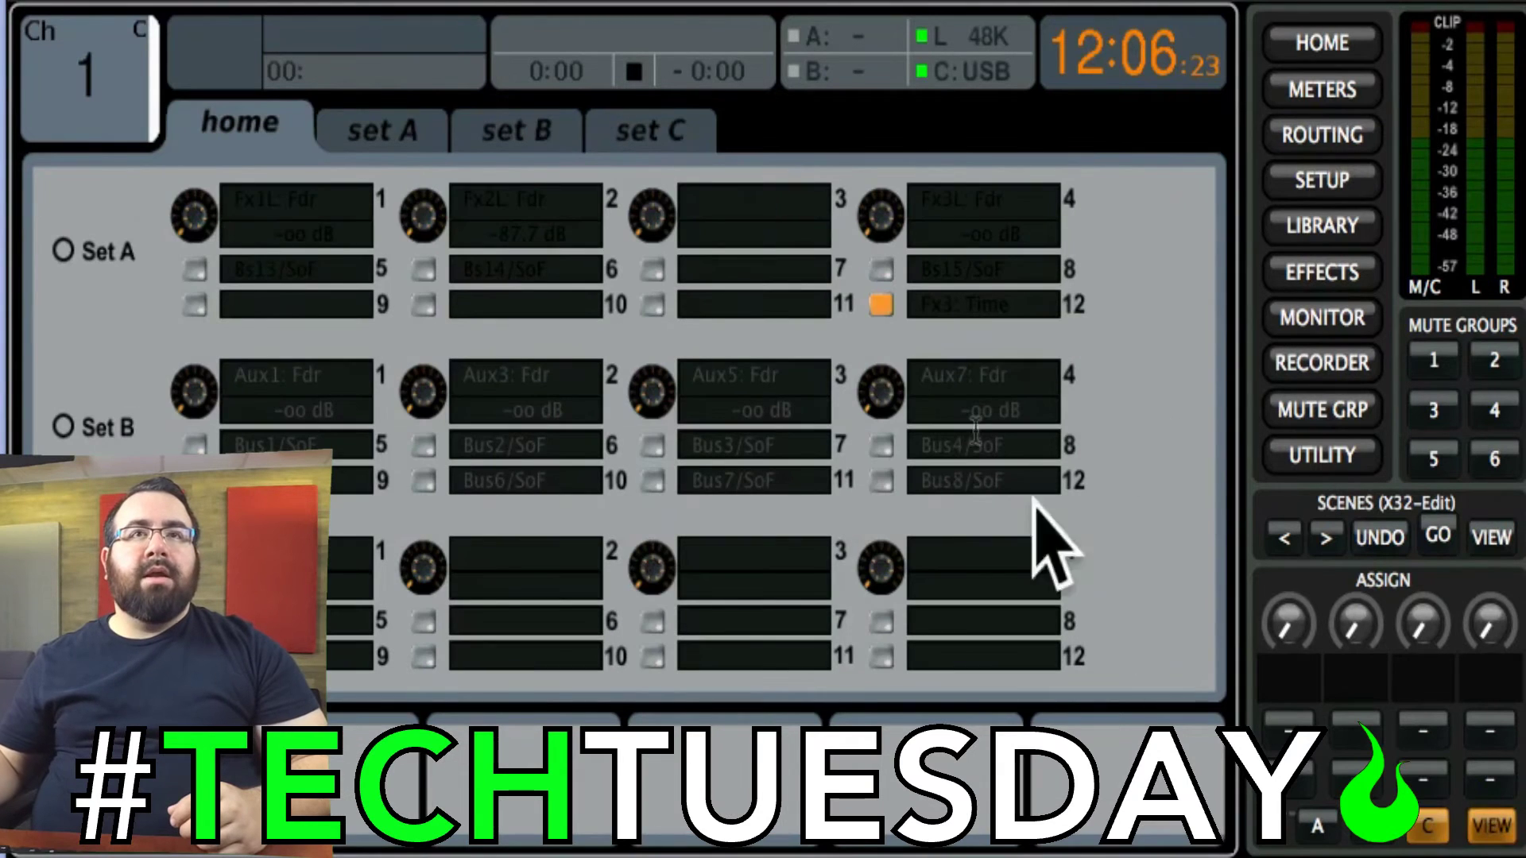
{"action": "left_click", "coordinate": [642, 129]}
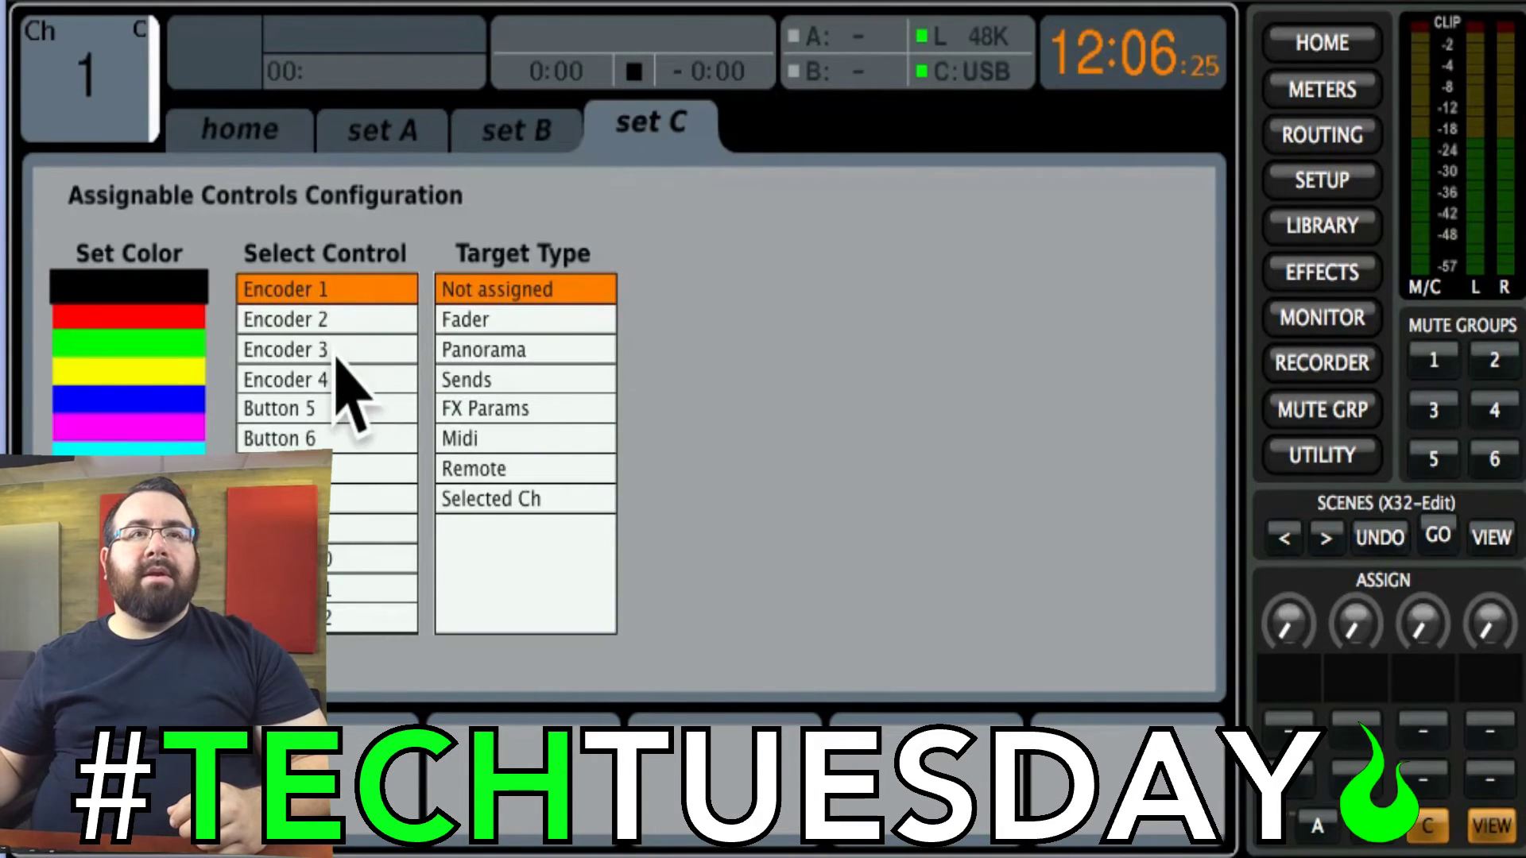
{"action": "left_click", "coordinate": [126, 448]}
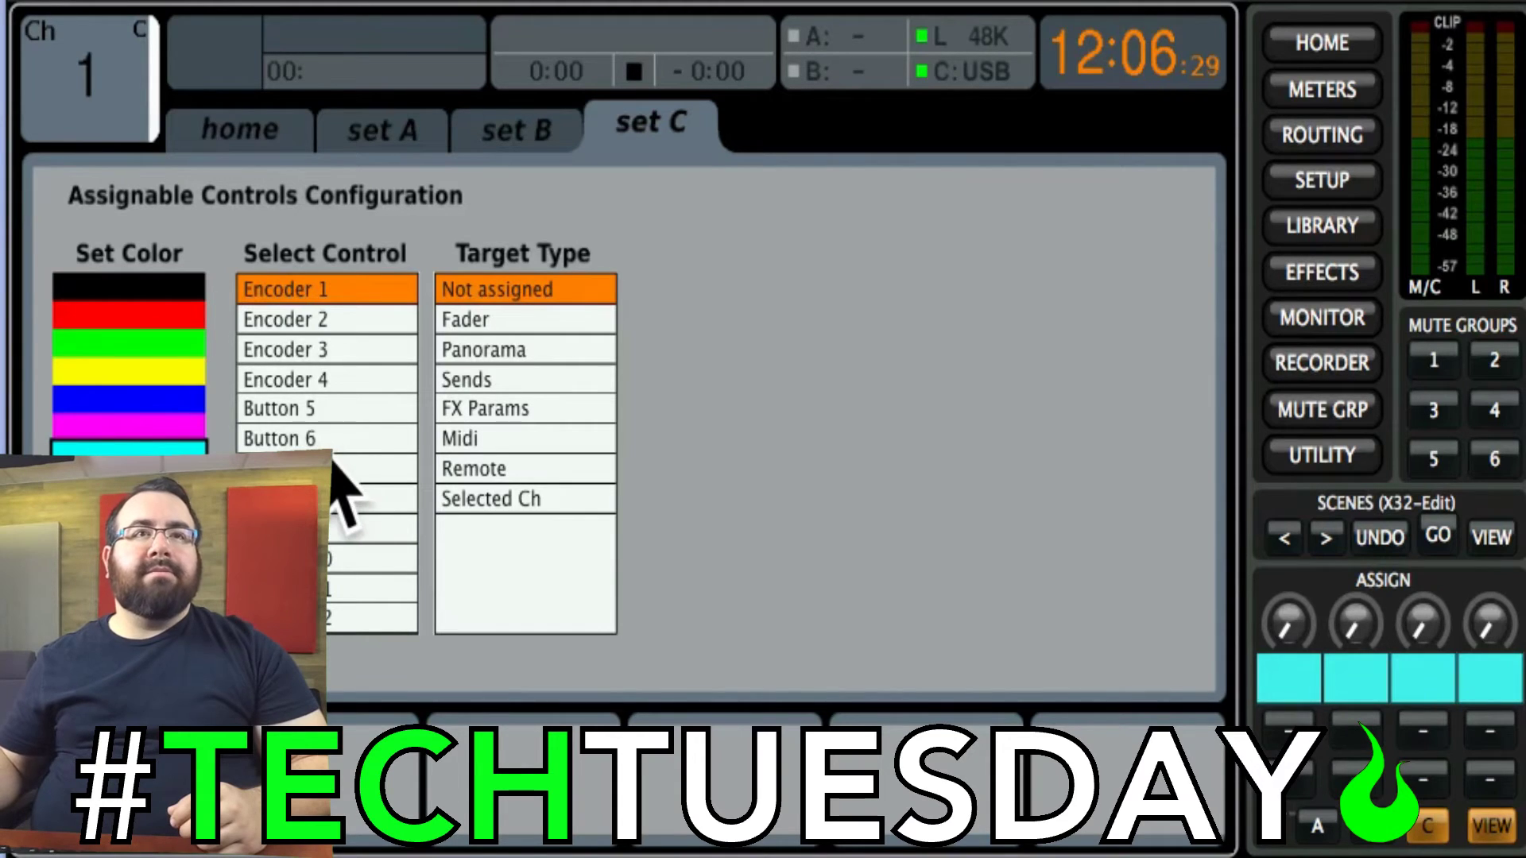
Make set C buttons 11 and 12 recall snippets 00 LIVE and 01 VIRT, then view the routing input patch.
{"action": "left_click", "coordinate": [336, 588]}
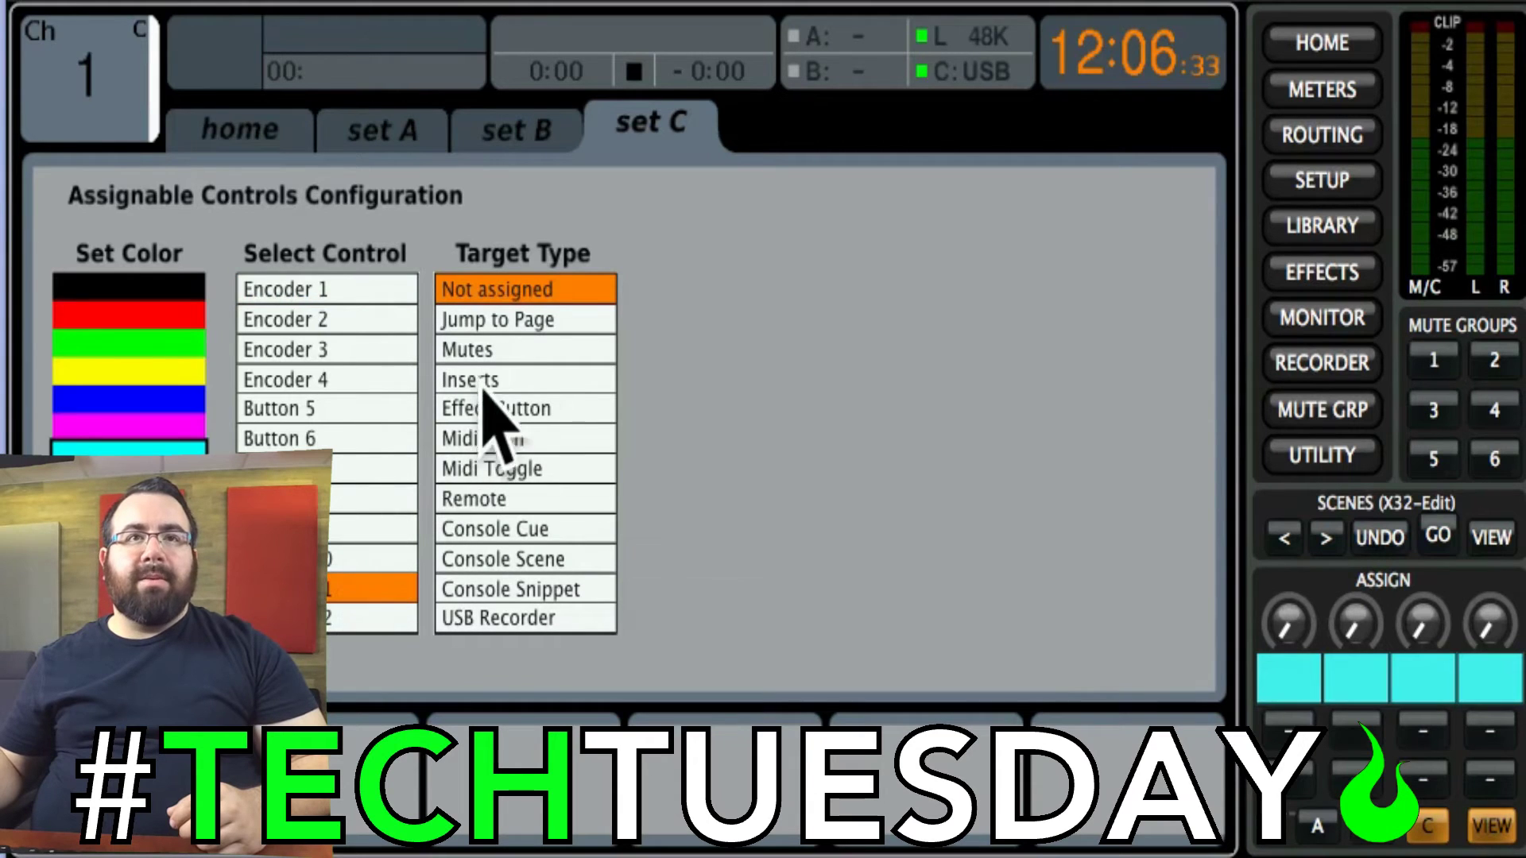
{"action": "left_click", "coordinate": [521, 592]}
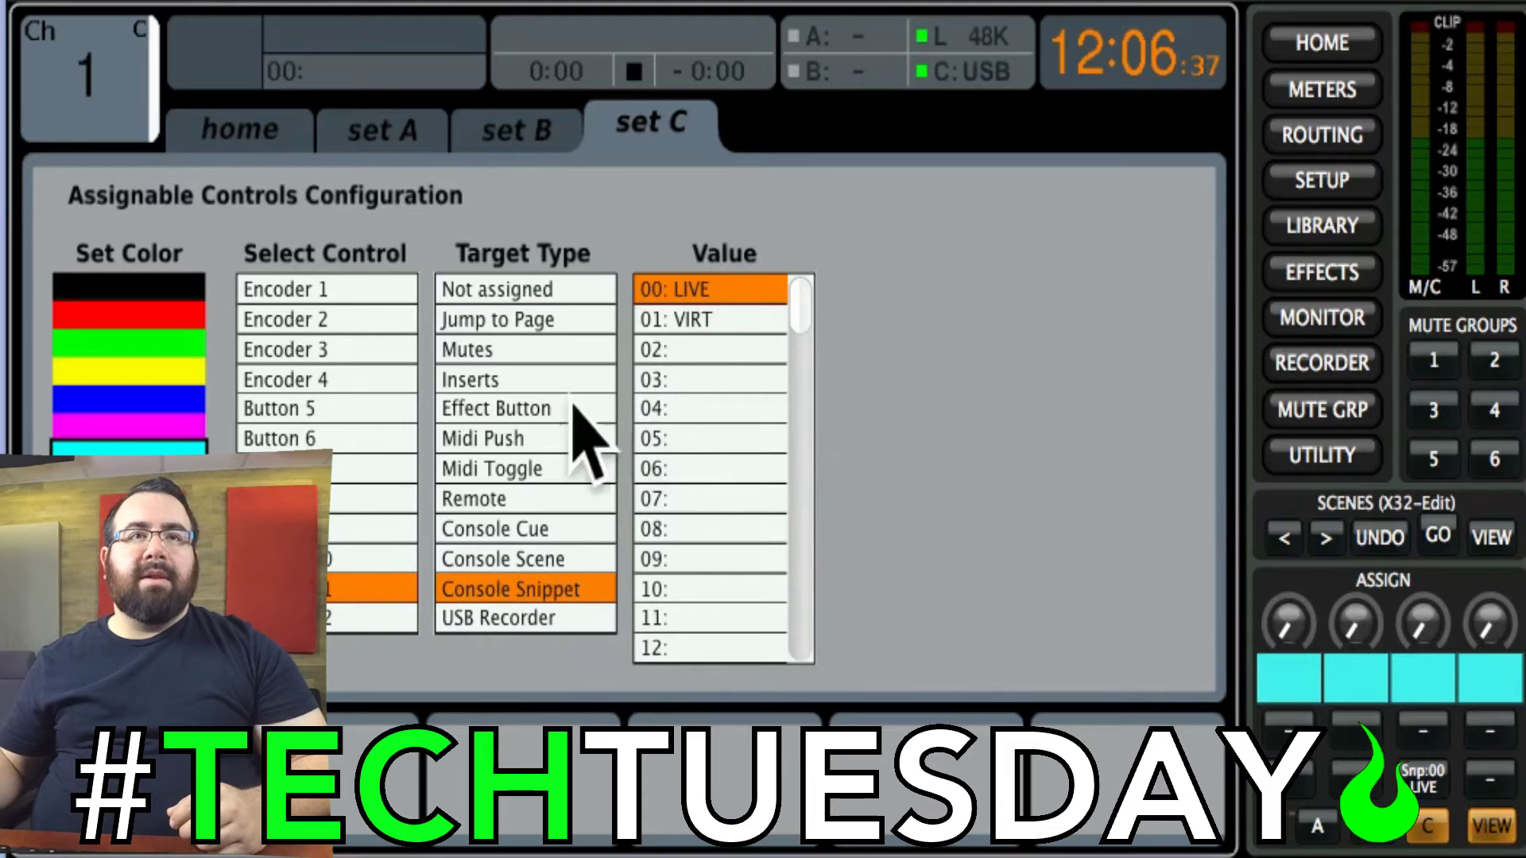
{"action": "left_click", "coordinate": [332, 619]}
{"action": "left_click", "coordinate": [509, 592]}
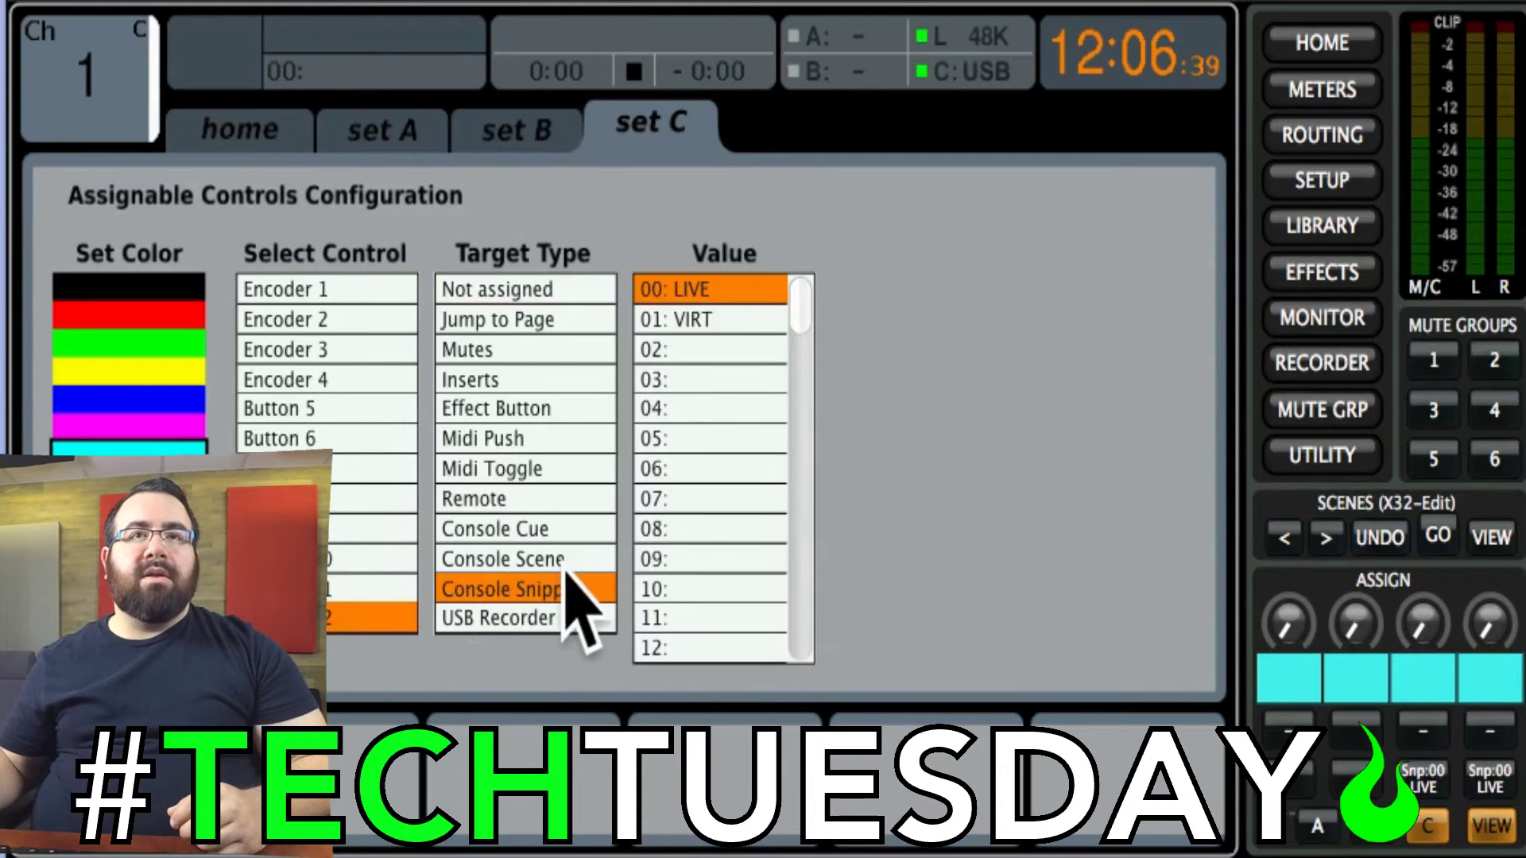
{"action": "left_click", "coordinate": [731, 319]}
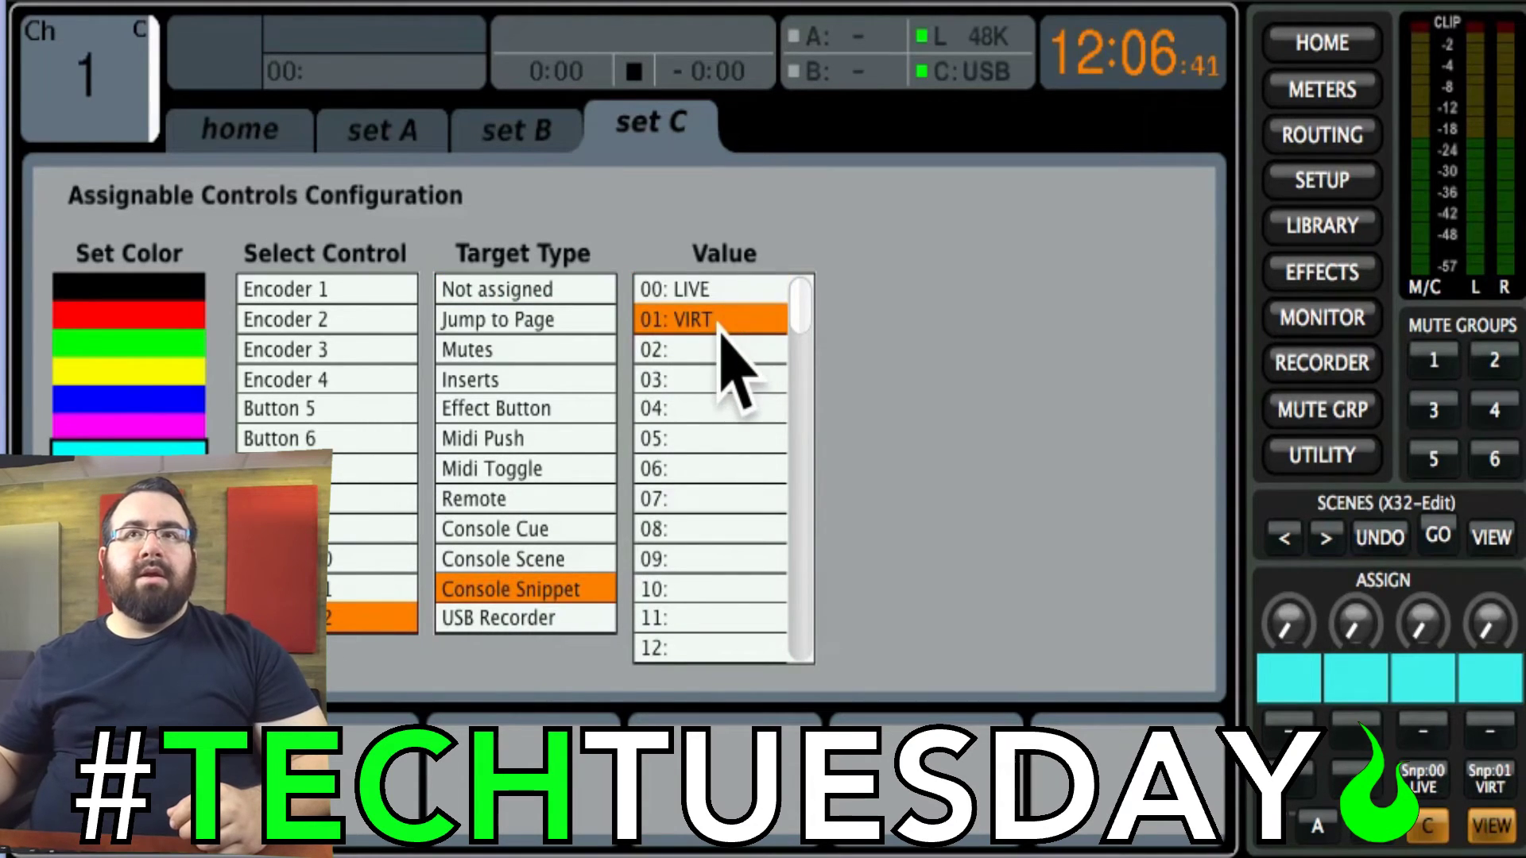
{"action": "left_click", "coordinate": [1323, 135]}
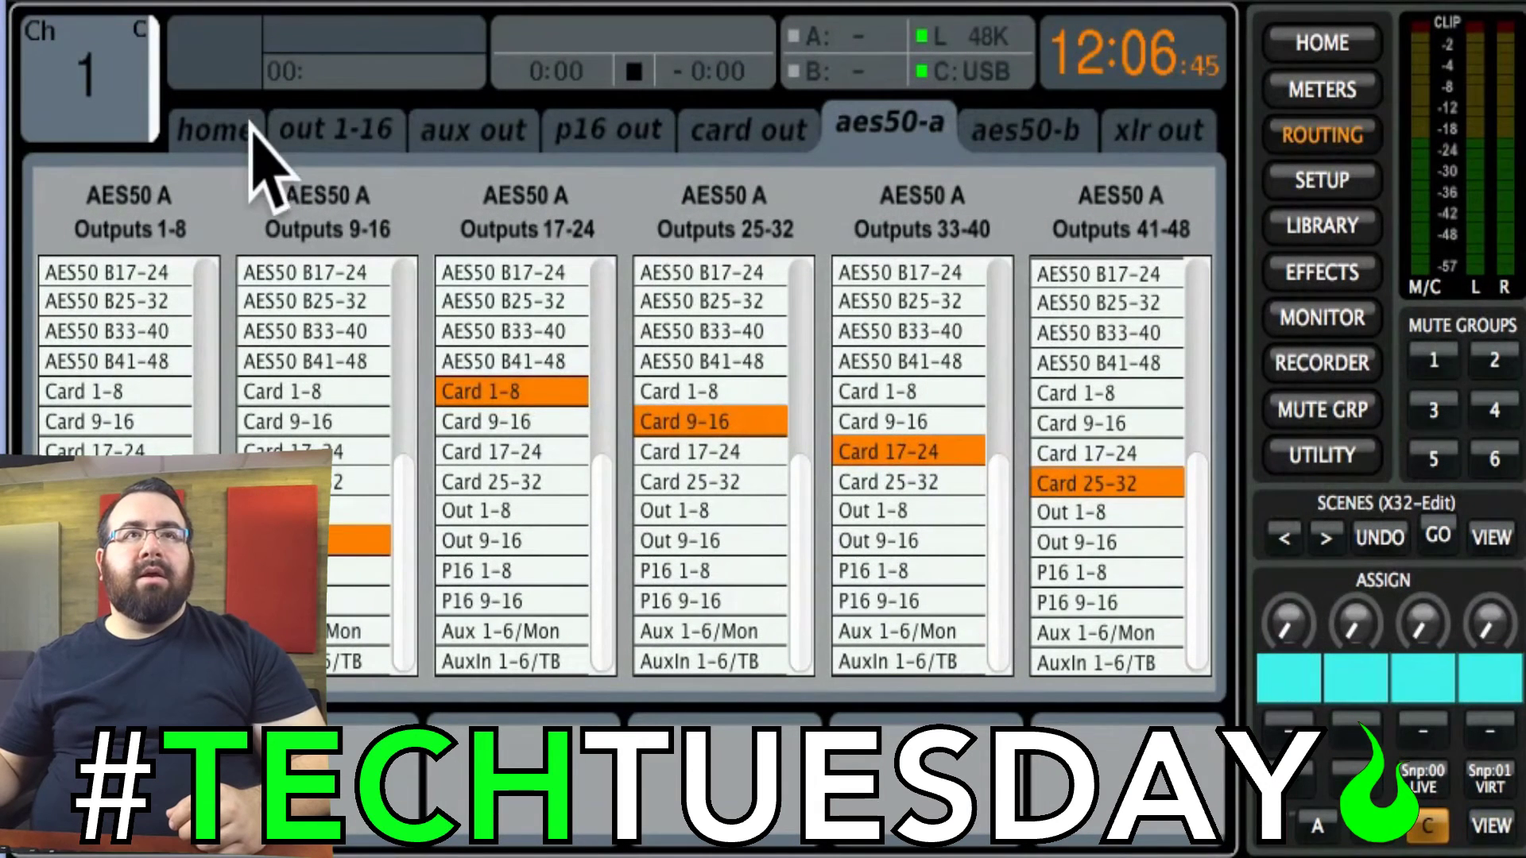
{"action": "left_click", "coordinate": [216, 127]}
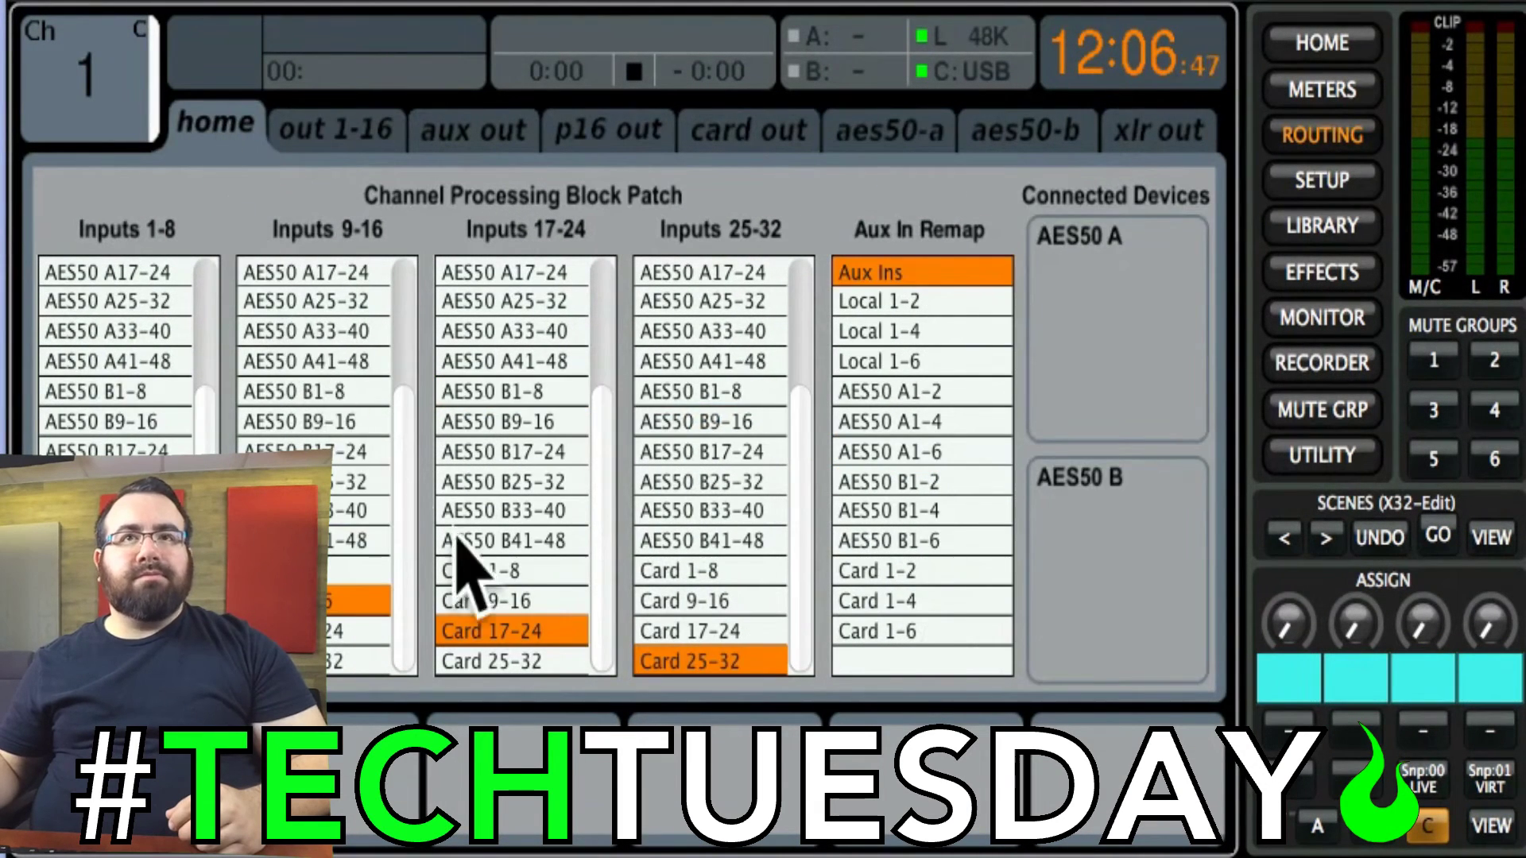